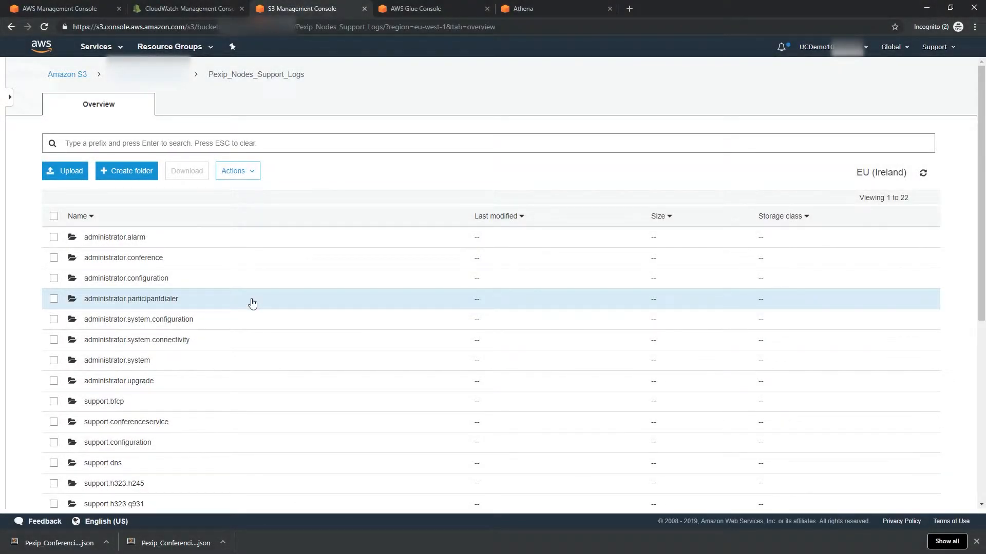
Step: Switch to AWS Glue and open the data store settings of the Crawl_Pexip_Support_Logs crawler for editing
scroll(255, 300, "down", 3)
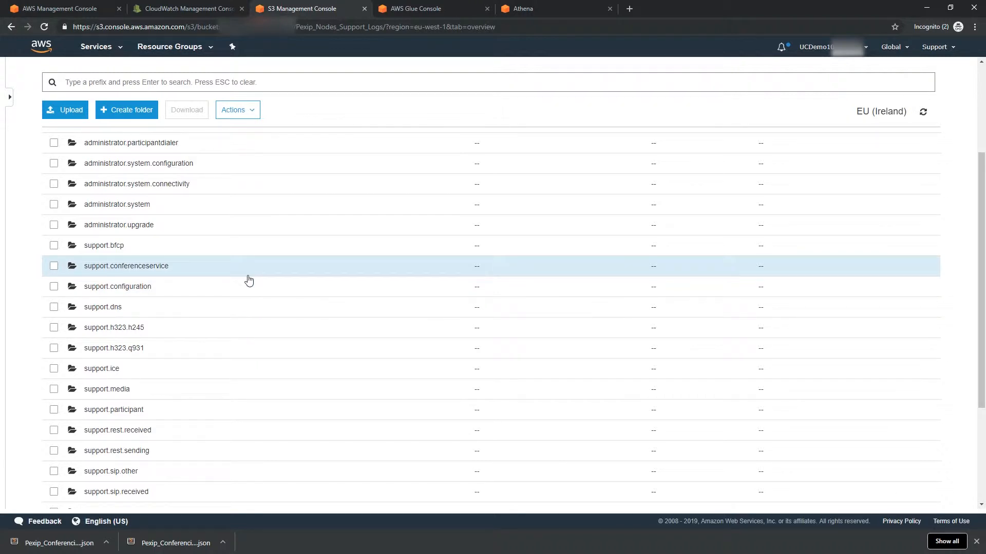
left_click(446, 4)
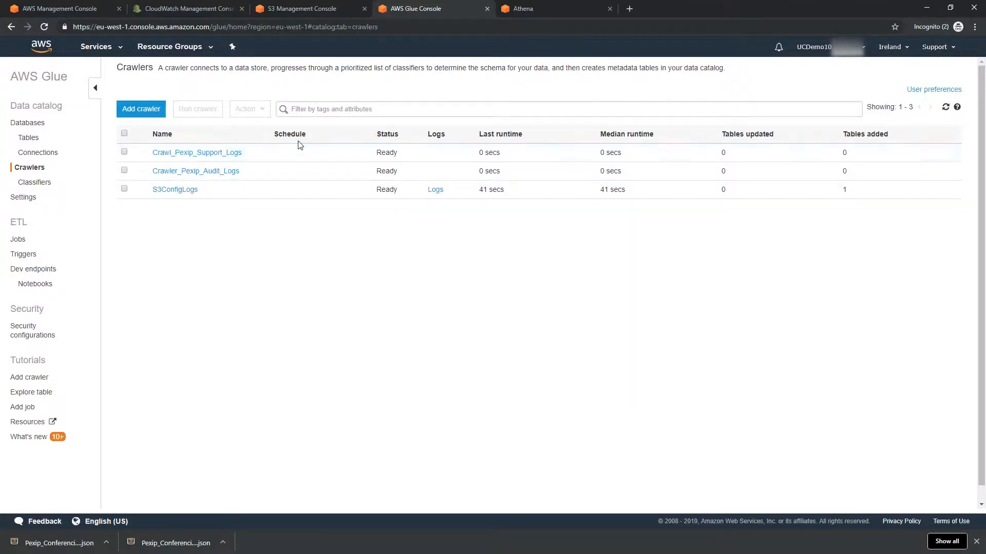
left_click(231, 152)
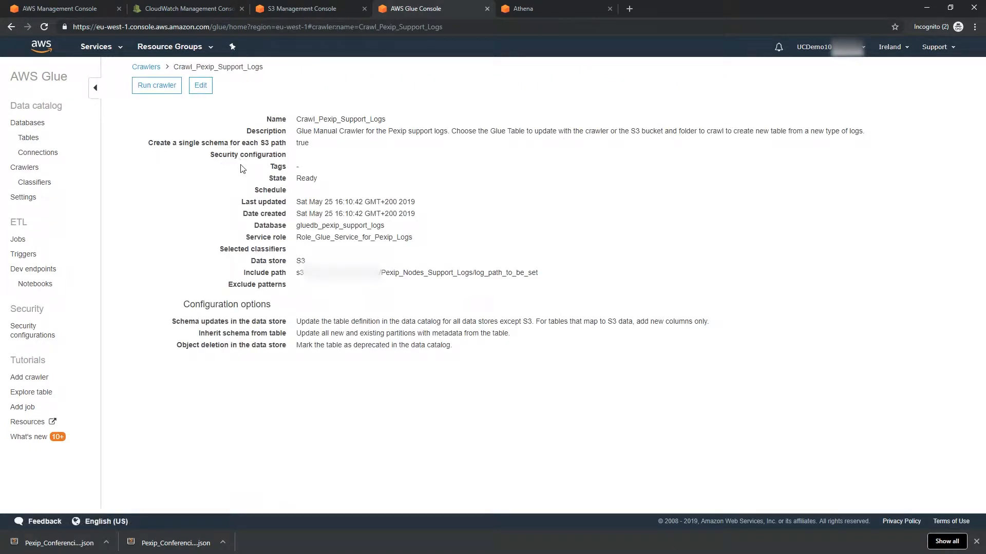
left_click(199, 86)
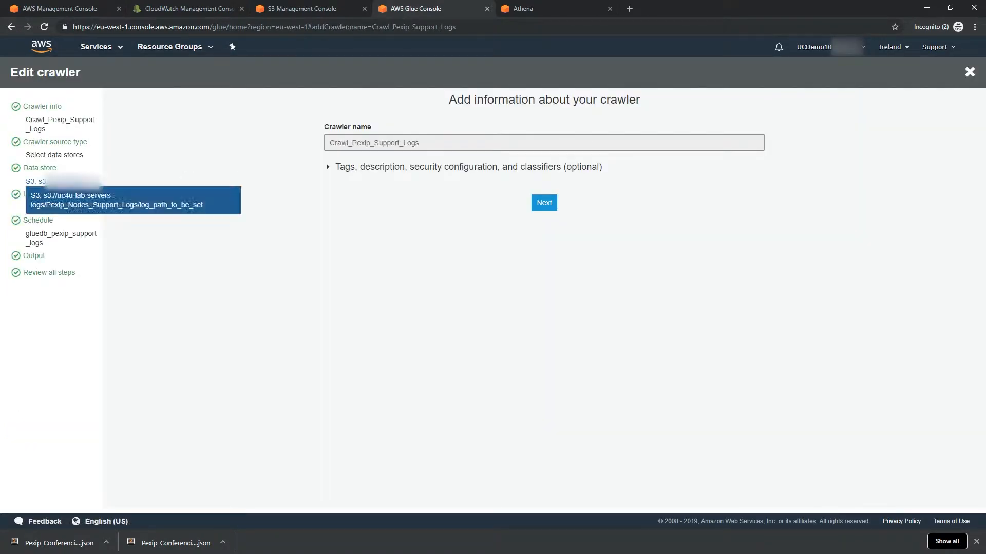
left_click(44, 171)
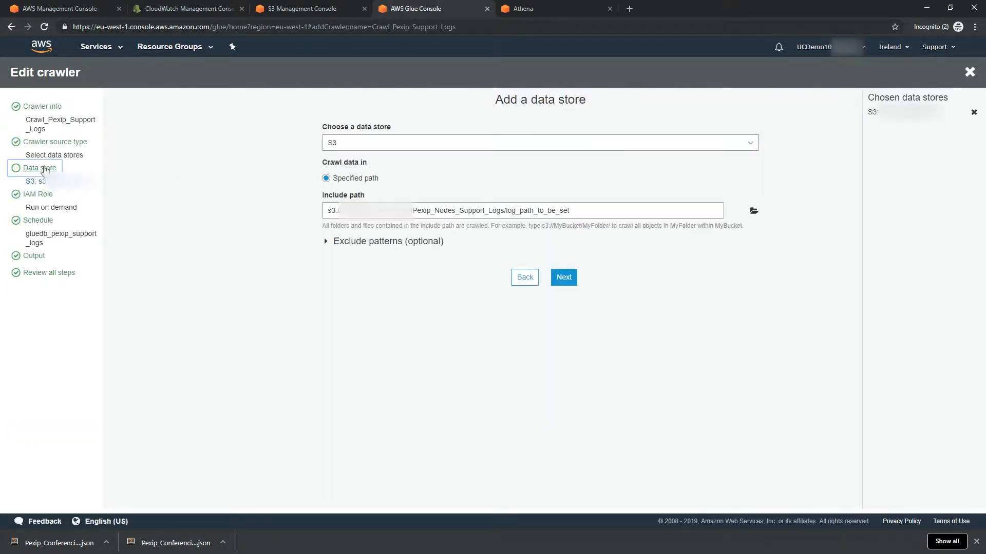
Step: Set the crawler's S3 include path to the support.h323.h245 folder inside Pexip_Nodes_Support_Logs
left_click(754, 211)
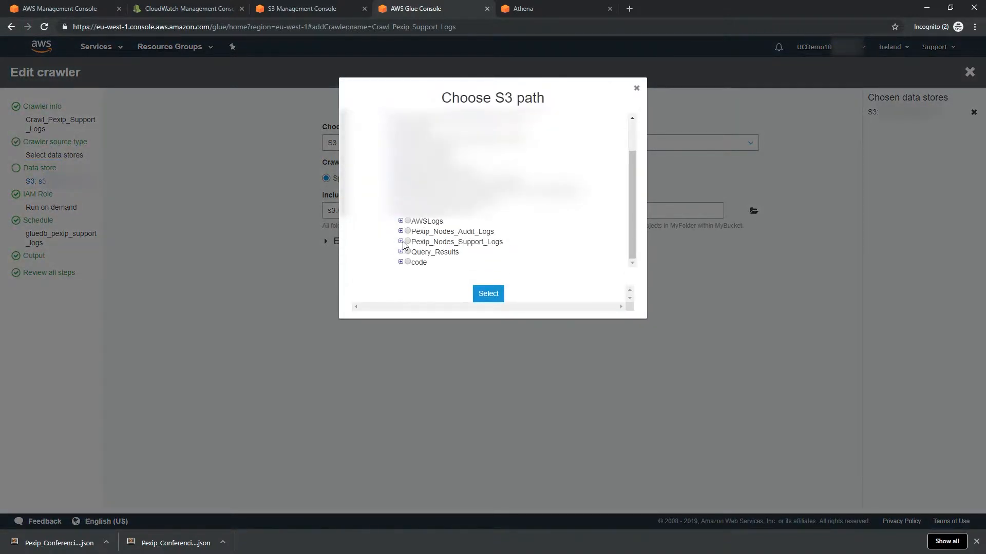
left_click(401, 241)
scroll(414, 251, "down", 3)
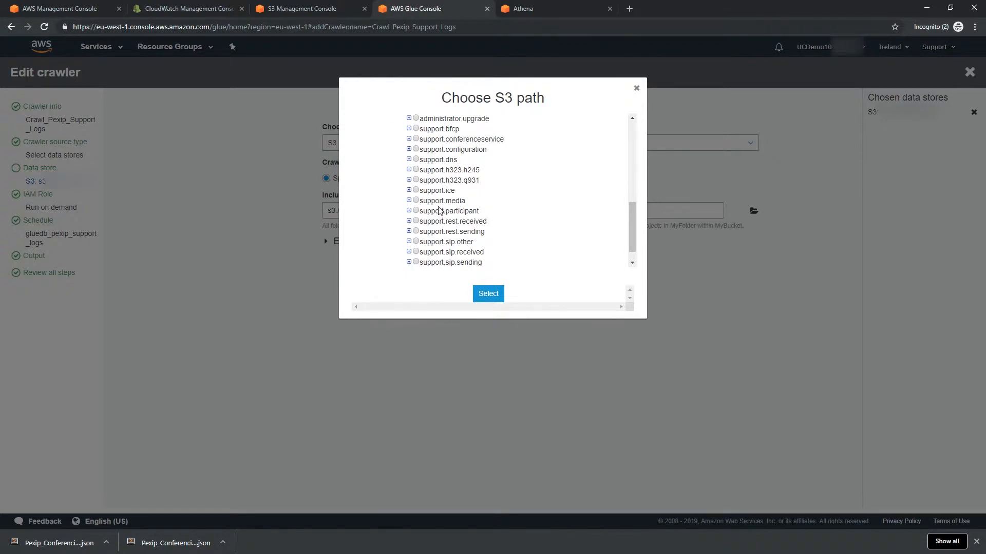
left_click(416, 170)
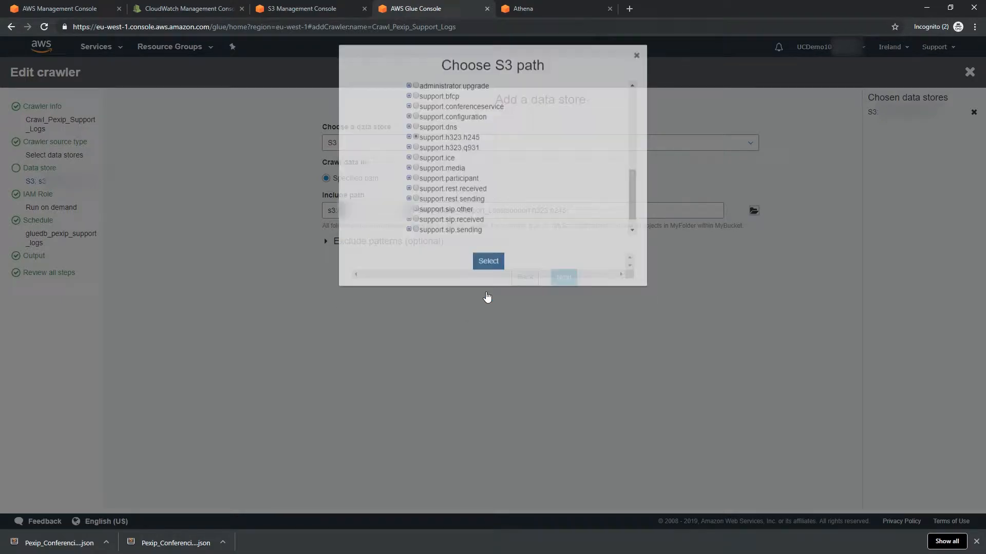
left_click(487, 295)
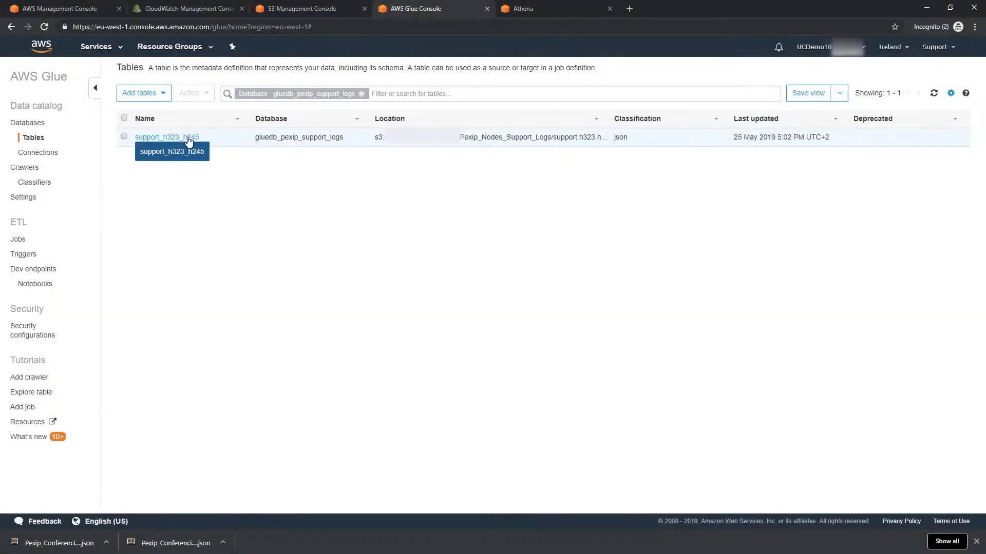
Step: Open the support_h323_h245 table and examine its schema, including the nested structure of the log_message column
left_click(217, 139)
scroll(241, 318, "down", 2)
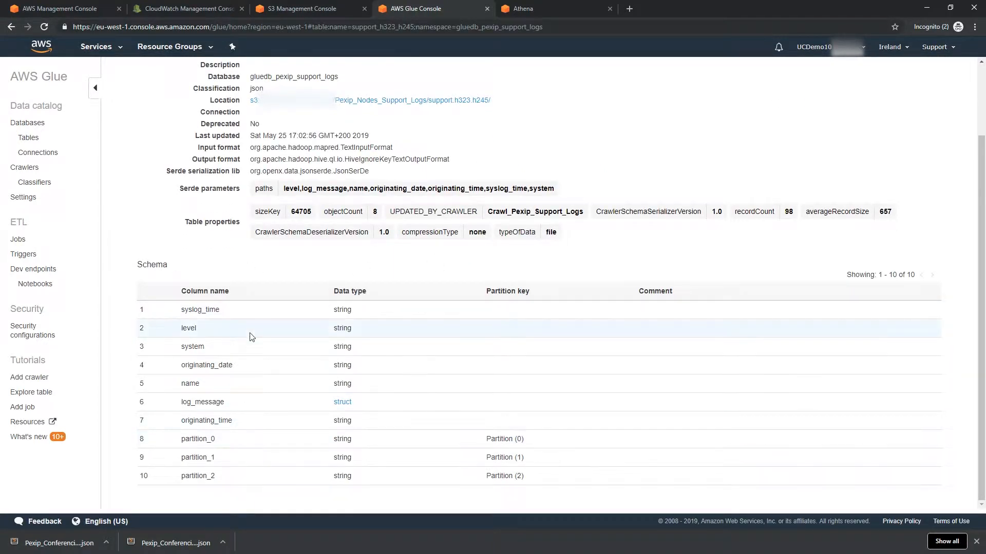
left_click(343, 405)
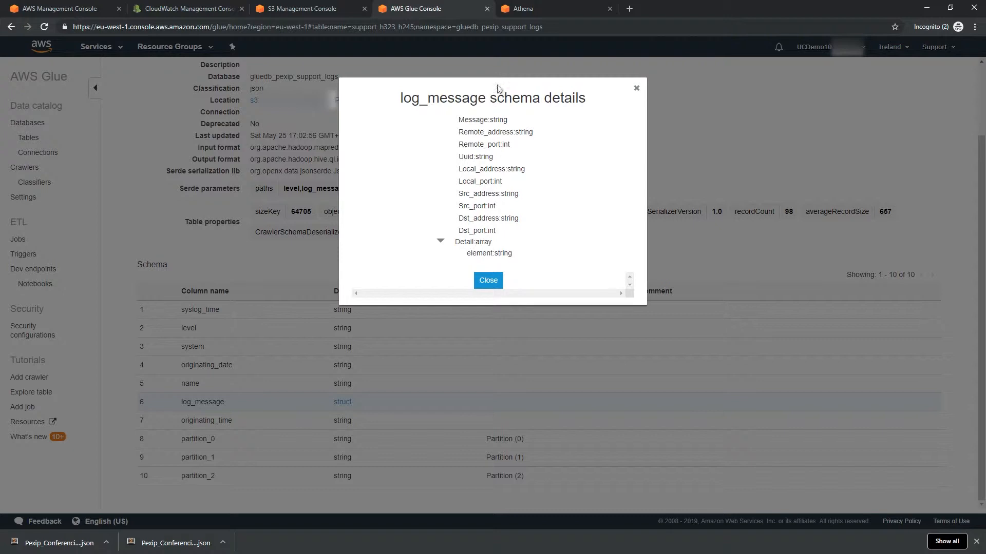
left_click(637, 91)
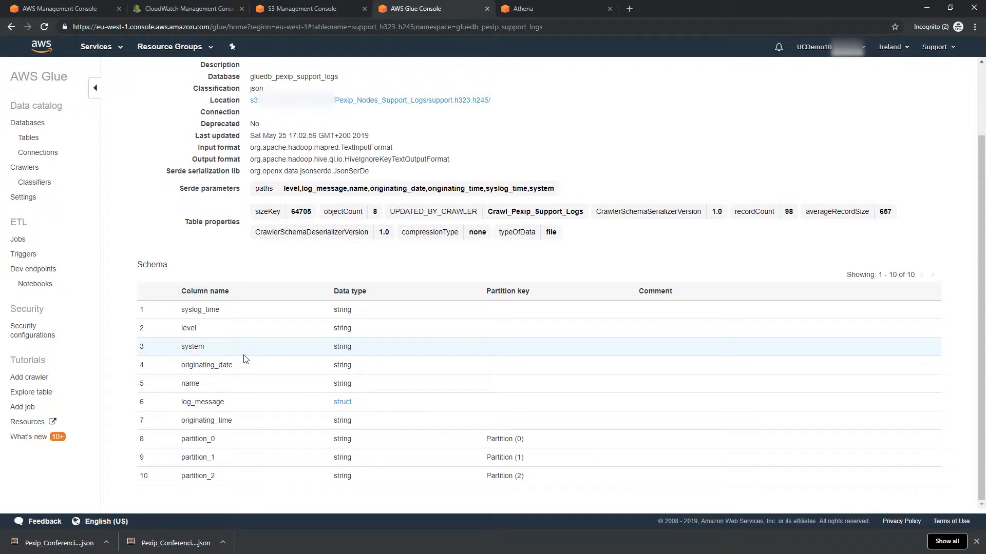
Step: Review the log type folders under Pexip_Nodes_Support_Logs in S3 alongside the Glue crawlers
key("ctrl+shift+Tab")
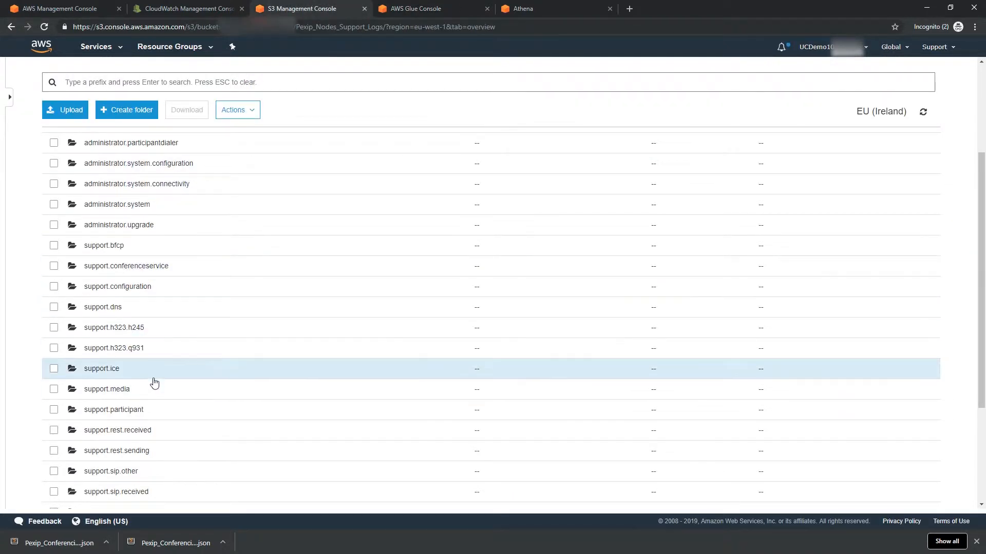
left_click(414, 5)
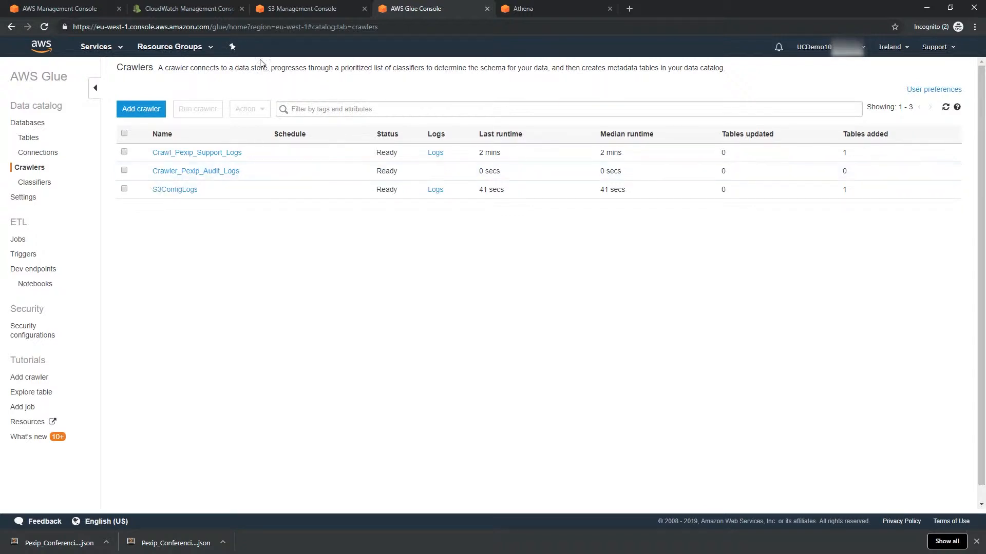
left_click(277, 9)
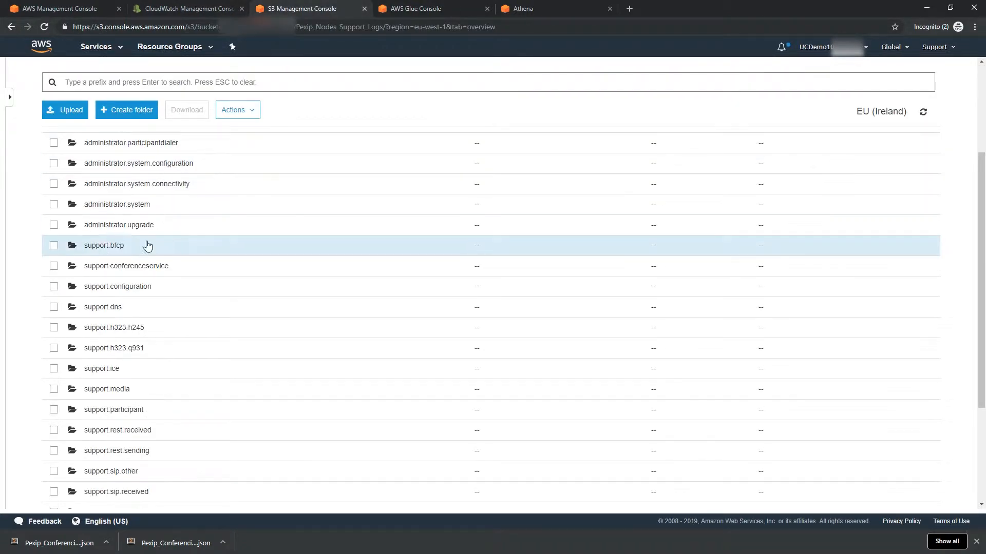
scroll(146, 246, "down", 3)
scroll(139, 272, "up", 6)
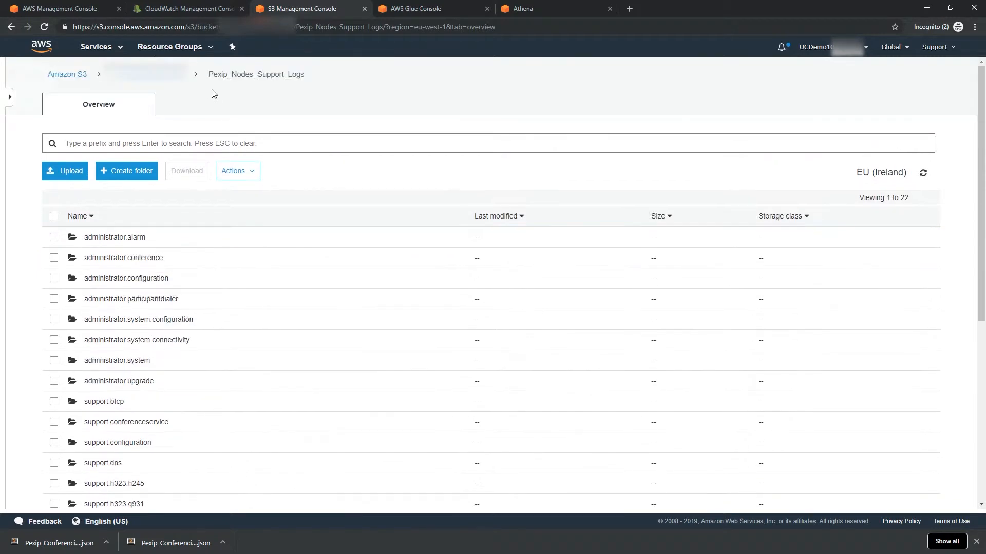
Step: Go back to the bucket level in S3 and browse the folders of the Pexip audit logs
left_click(170, 76)
left_click(137, 260)
scroll(154, 264, "down", 8)
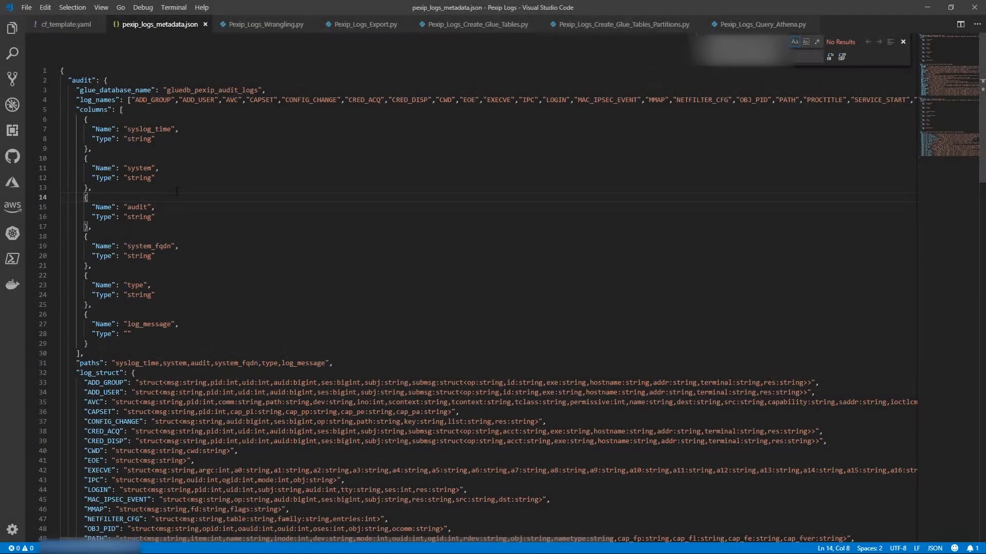
Step: Switch to Visual Studio Code and look through the audit and support sections of pexip_logs_metadata.json
scroll(161, 200, "down", 7)
scroll(161, 200, "down", 18)
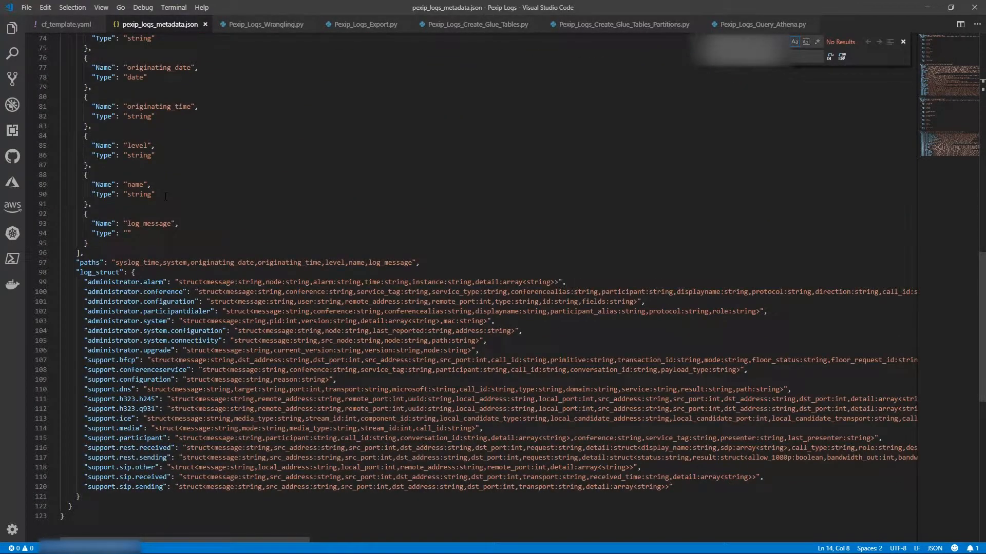
scroll(165, 197, "up", 14)
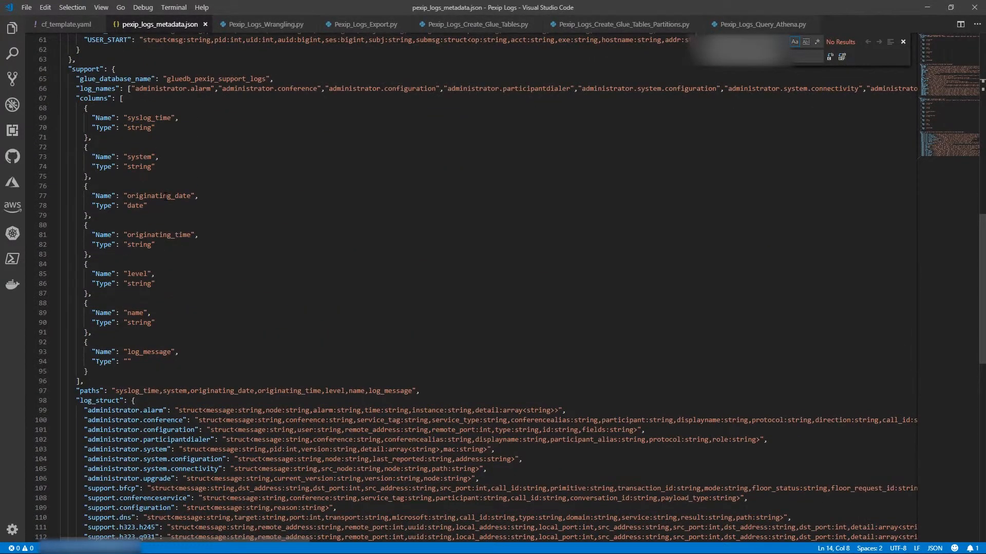
scroll(462, 287, "up", 11)
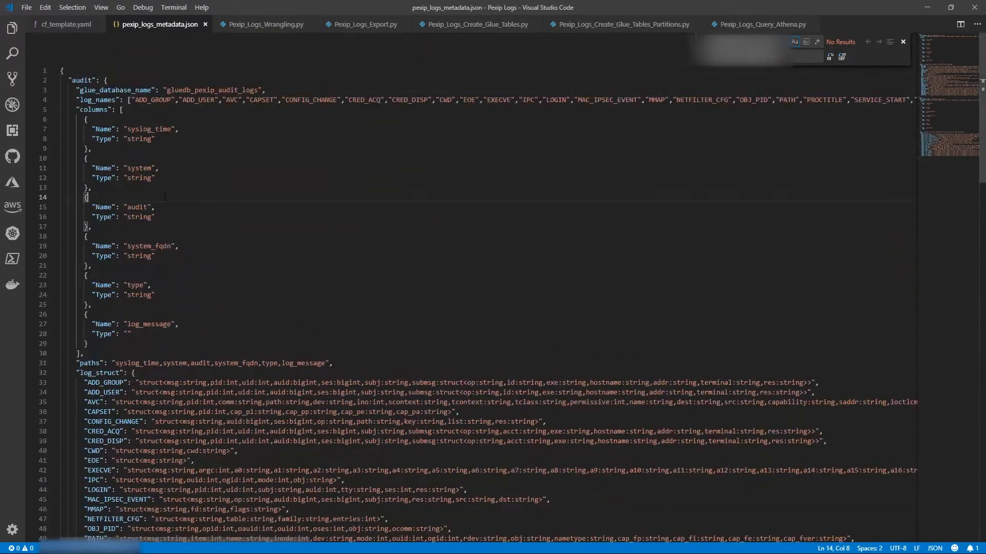
scroll(60, 318, "down", 11)
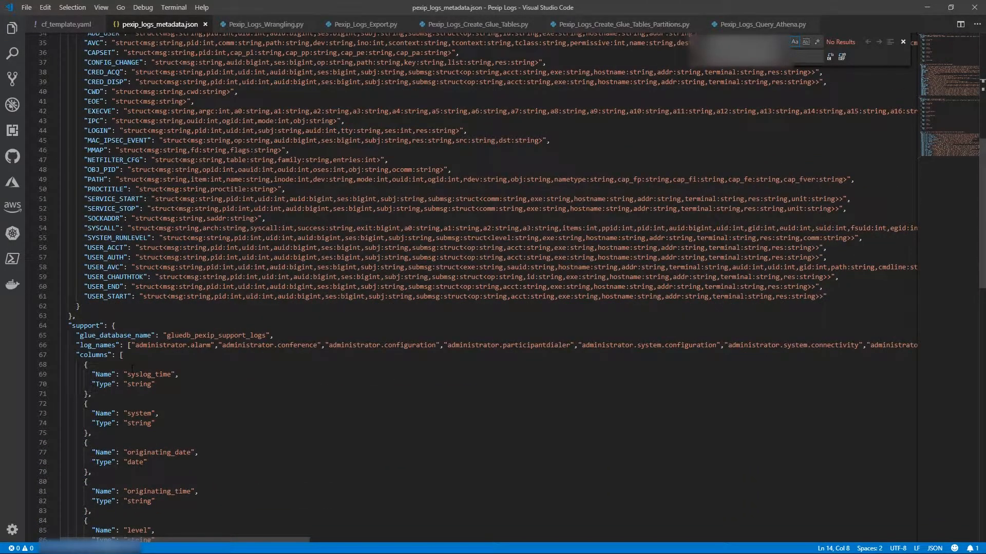
Step: Examine the support section's log_names, columns and log_struct definitions in pexip_logs_metadata.json, highlighting each in turn
left_click_drag(139, 345, 756, 345)
scroll(454, 369, "down", 5)
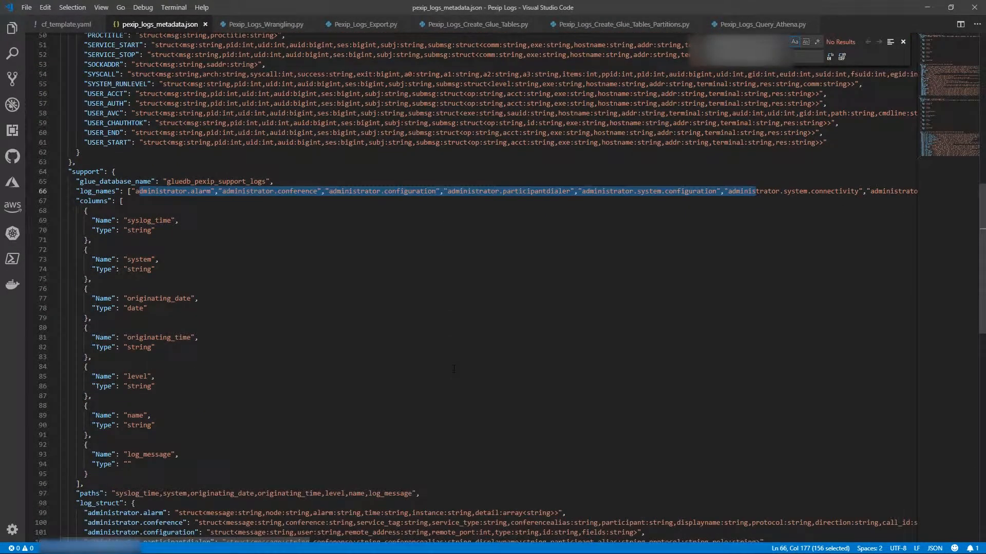
left_click_drag(126, 220, 139, 454)
scroll(139, 275, "down", 6)
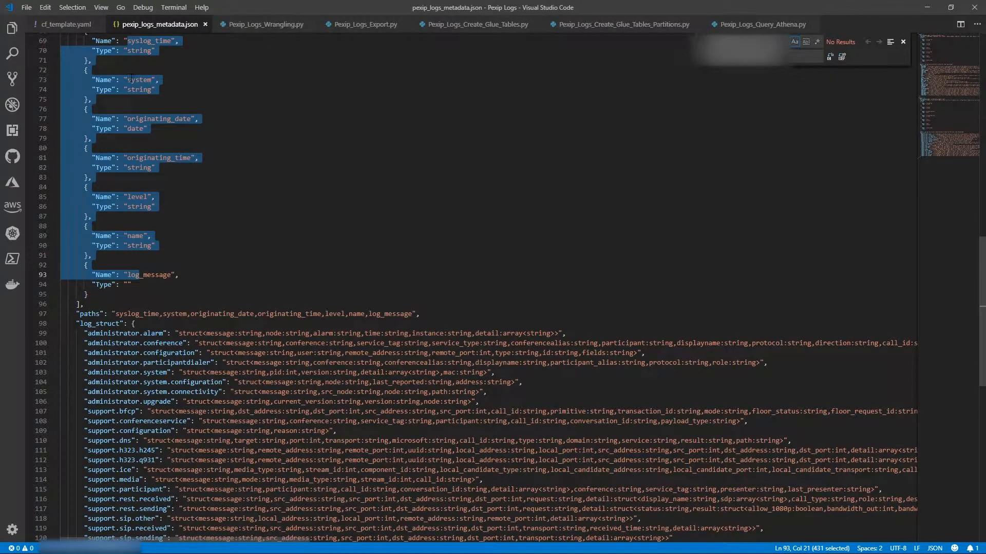
scroll(132, 77, "down", 3)
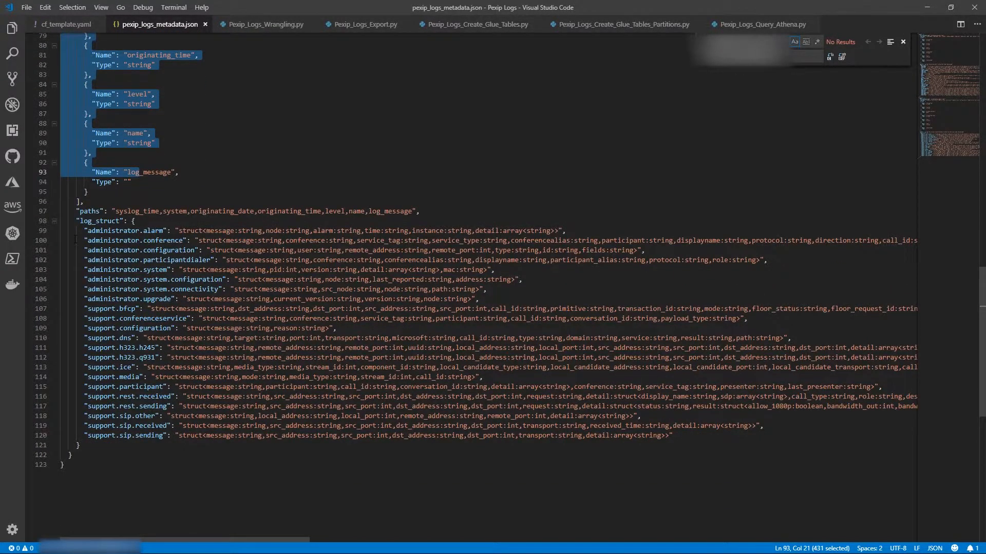
left_click(76, 240)
left_click_drag(76, 241, 77, 299)
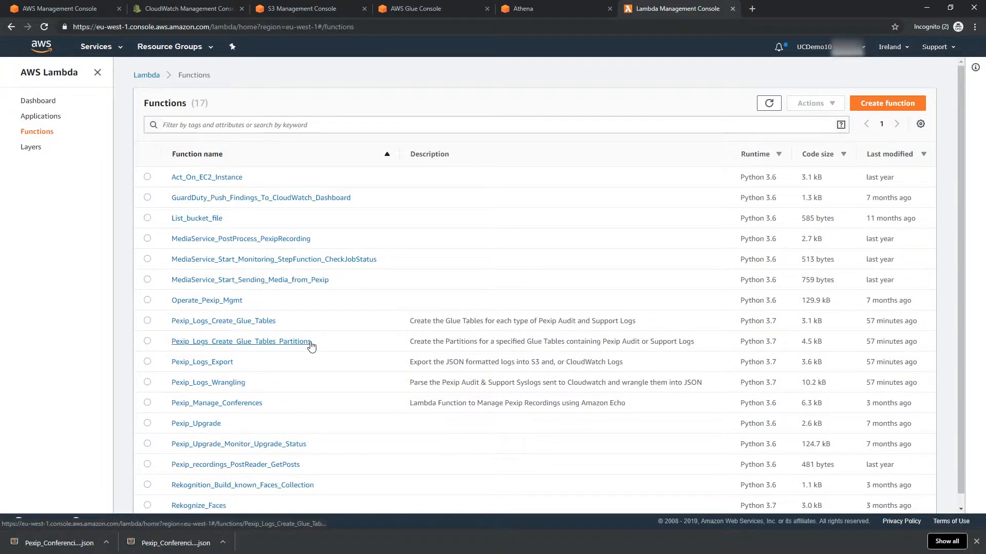
Step: Open the Pexip_Logs_Create_Glue_Tables Lambda function and create a test event named Run with an empty JSON body
left_click(249, 324)
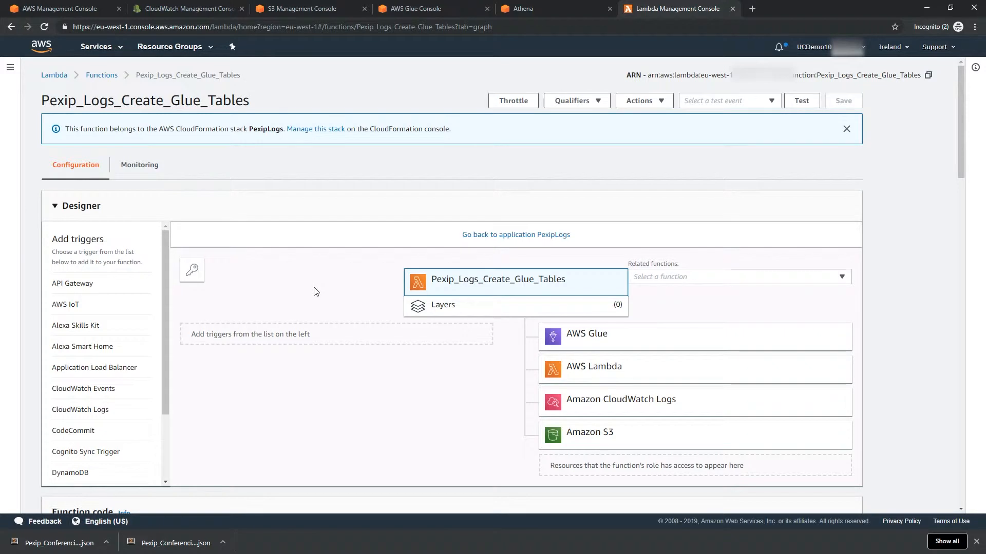
left_click(804, 102)
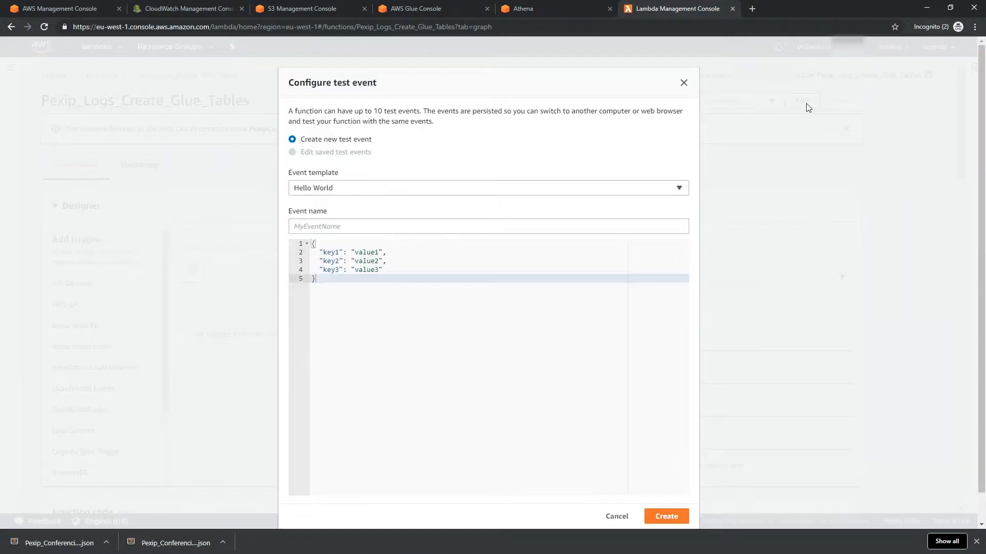
left_click(396, 228)
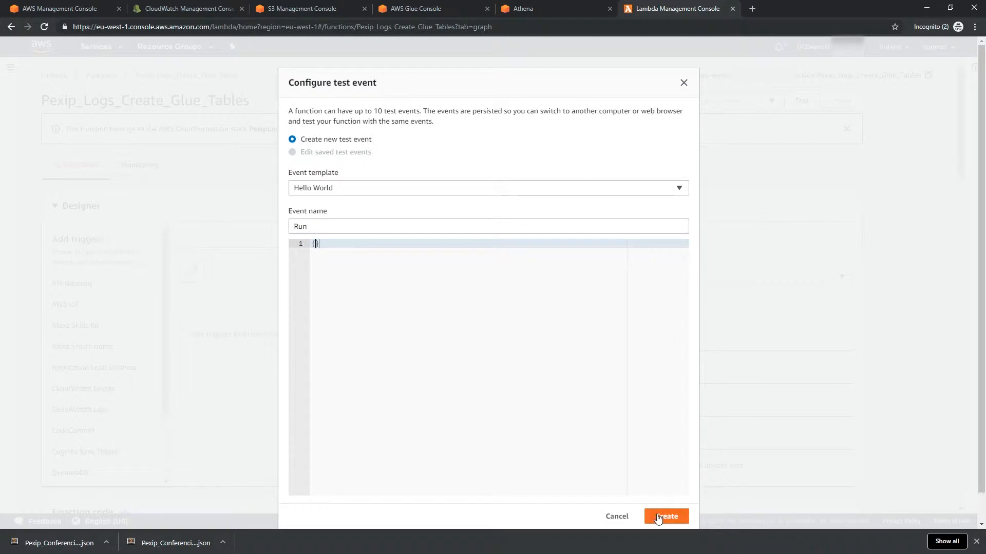
left_click(660, 518)
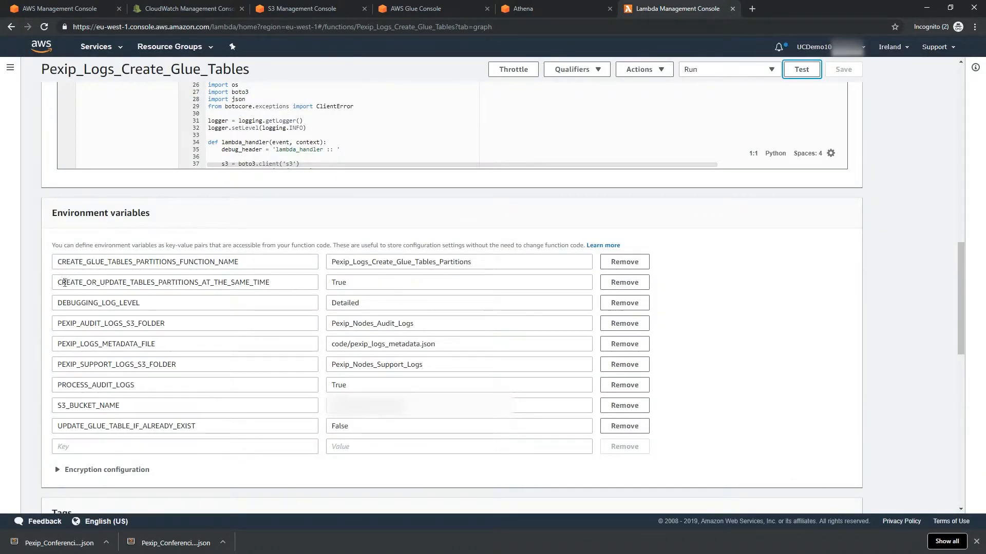
Step: Check the partition creation environment variable, and run Pexip_Logs_Create_Glue_Tables with the Run test event, reviewing its execution log
left_click_drag(65, 283, 286, 283)
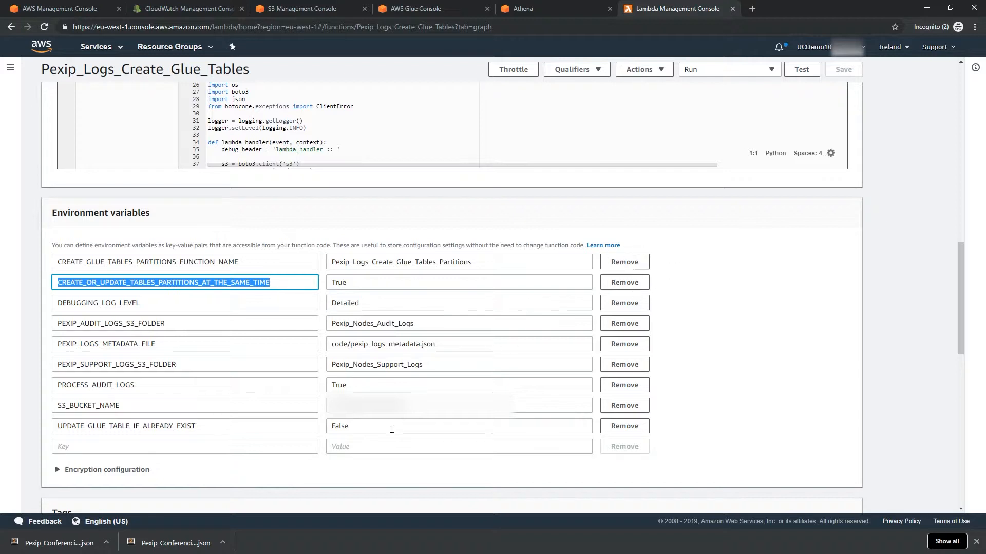
scroll(926, 319, "up", 3)
left_click(812, 71)
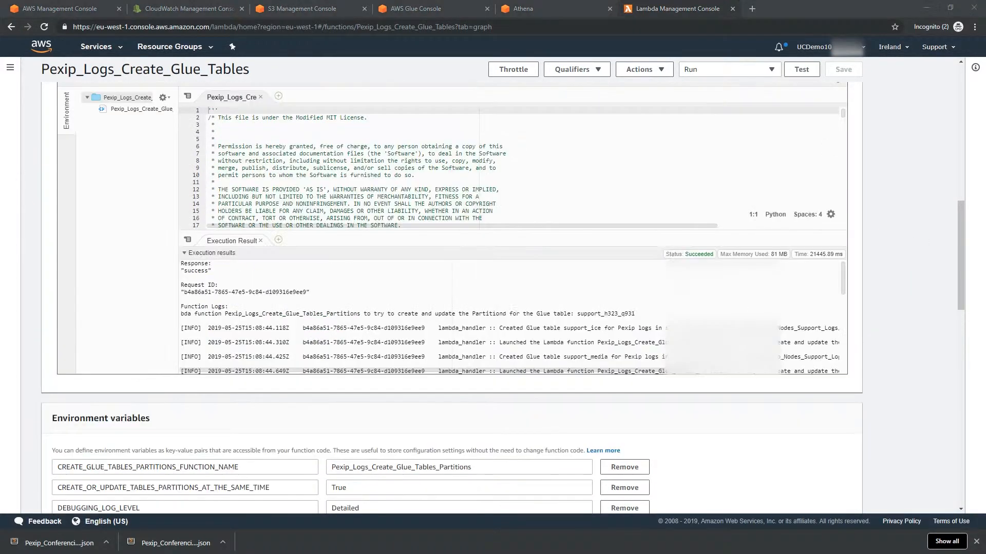
scroll(641, 327, "down", 10)
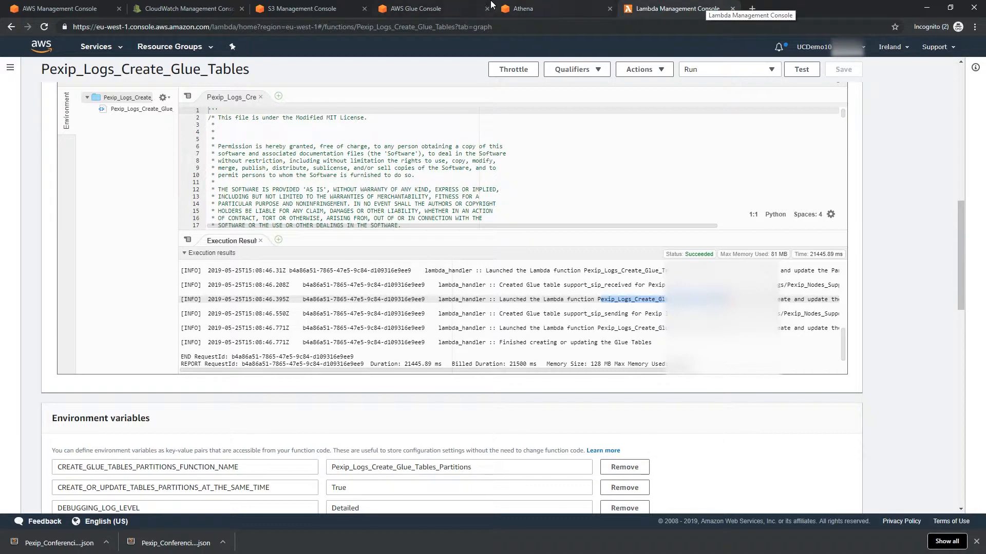
Step: Return to AWS Glue and review the unfiltered list of Pexip audit and support log tables
left_click(440, 6)
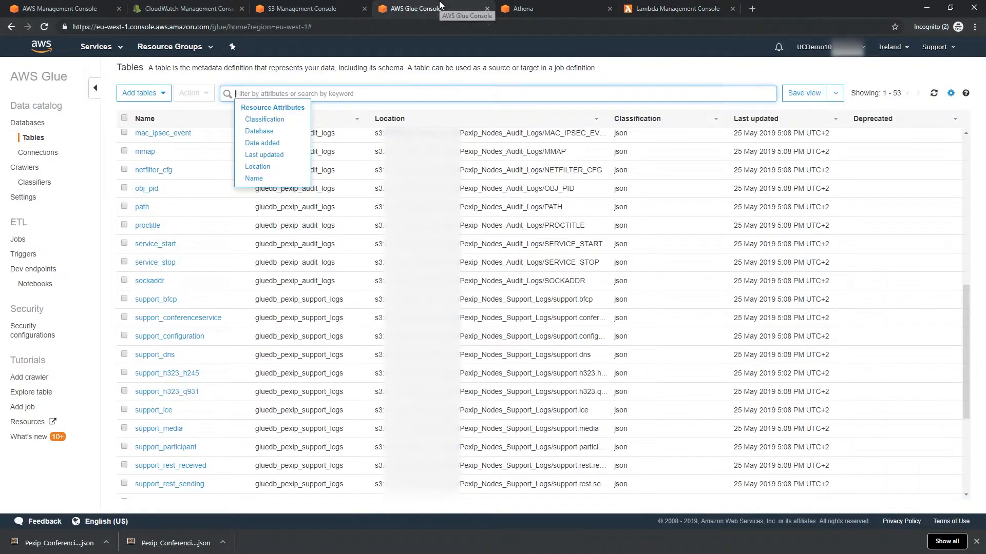
left_click(257, 93)
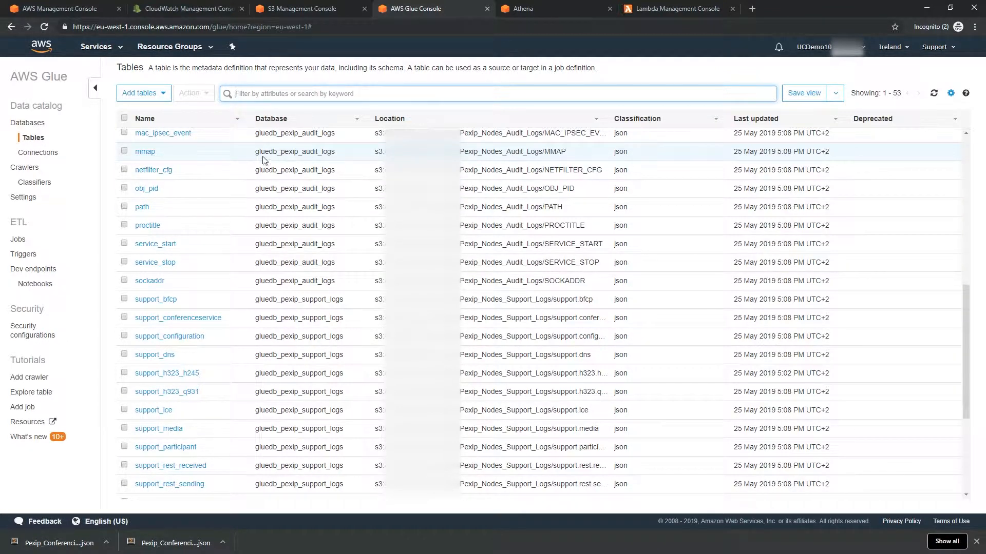
scroll(320, 240, "down", 1)
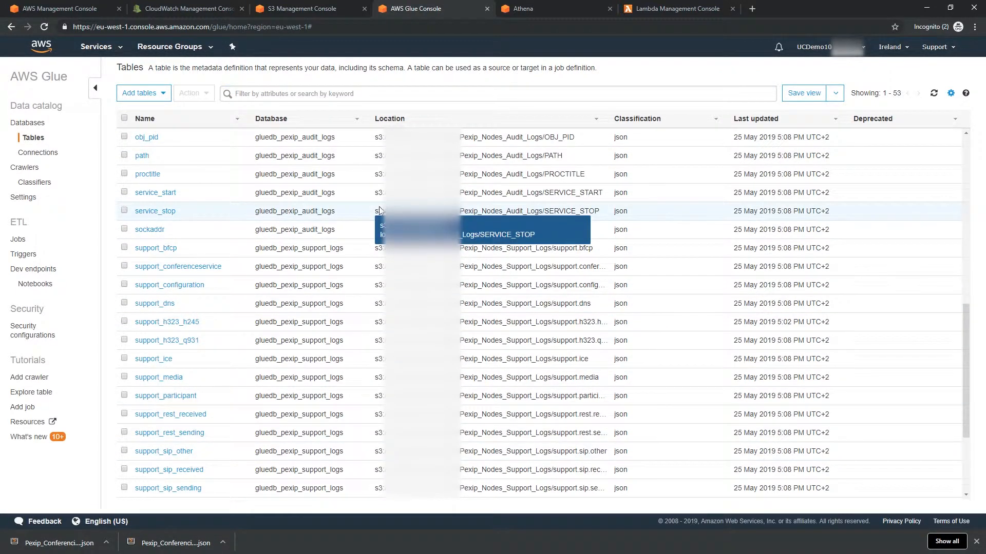
Step: Open the support_ice table in AWS Glue and examine its schema, the log_message struct fields and its partitions
left_click(153, 361)
scroll(344, 254, "down", 1)
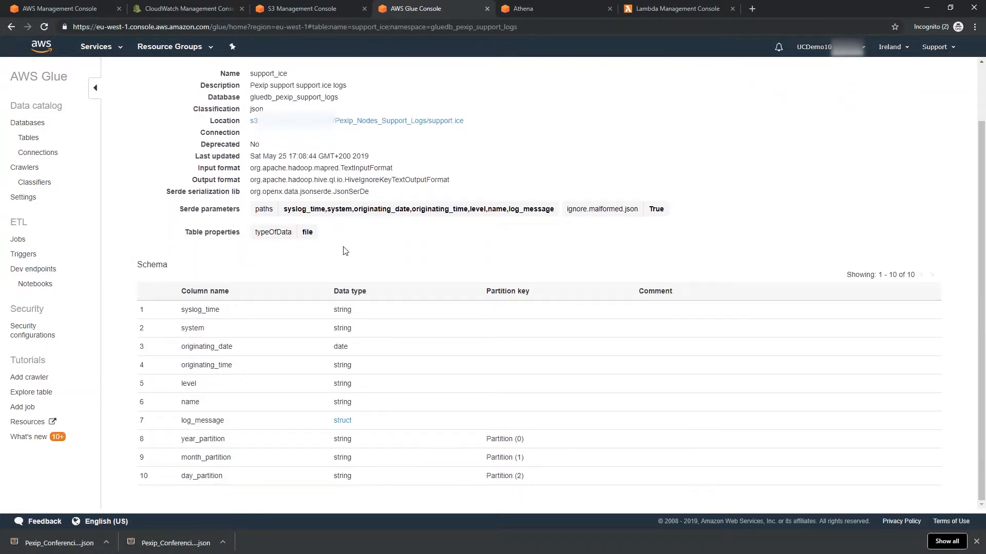
left_click(345, 421)
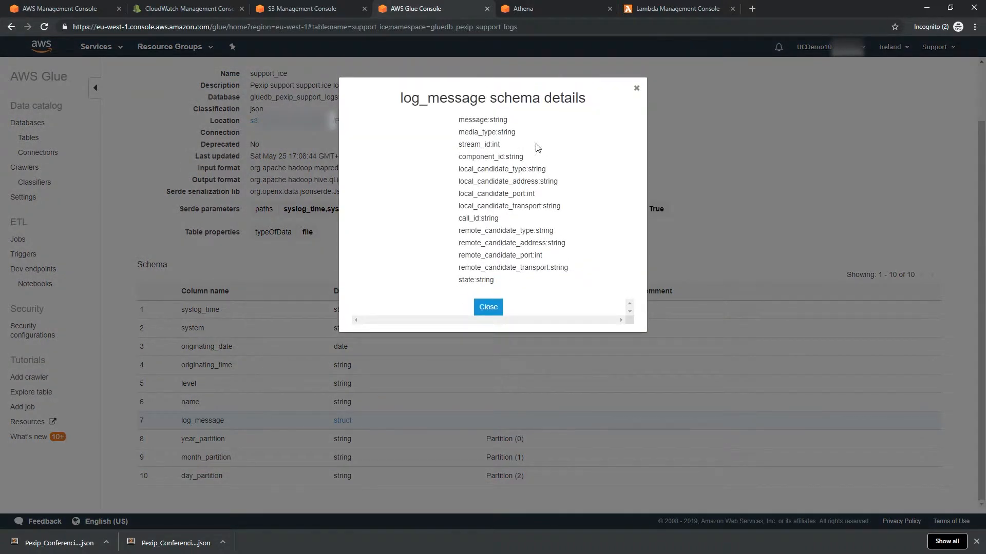
left_click(637, 90)
left_click(795, 95)
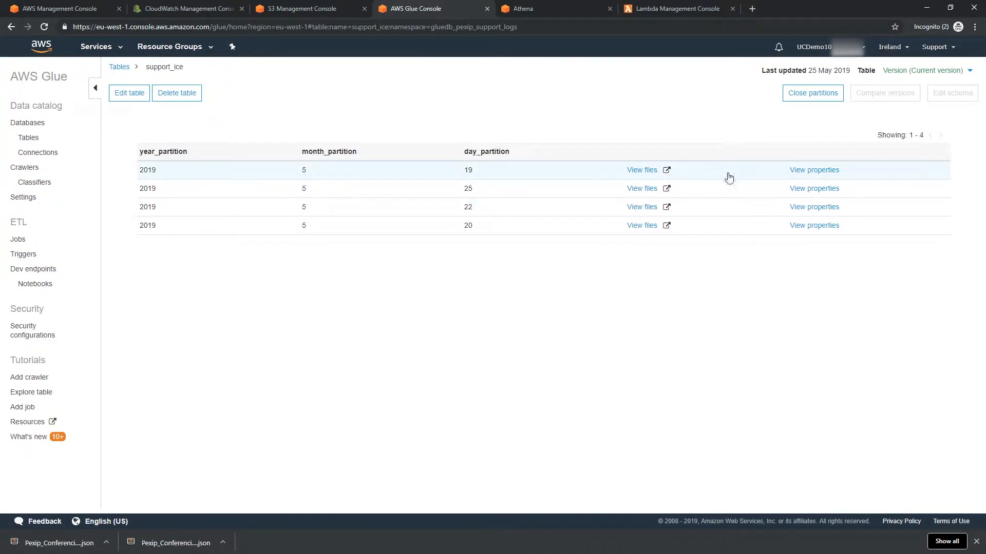
left_click(182, 100)
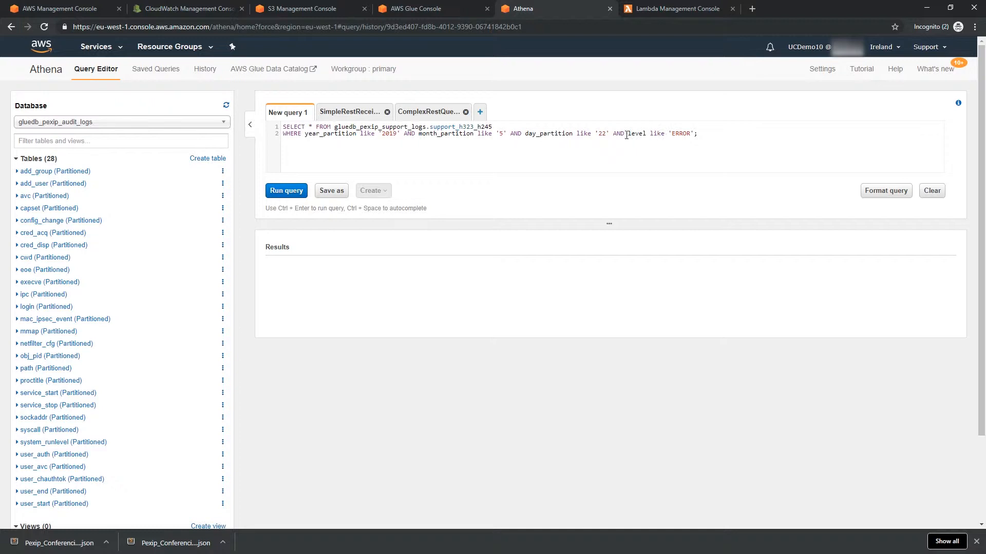
Step: Switch to Athena and run the support_h323_h245 query for ERROR-level logs of 22 May 2019, reviewing all result columns
left_click(280, 194)
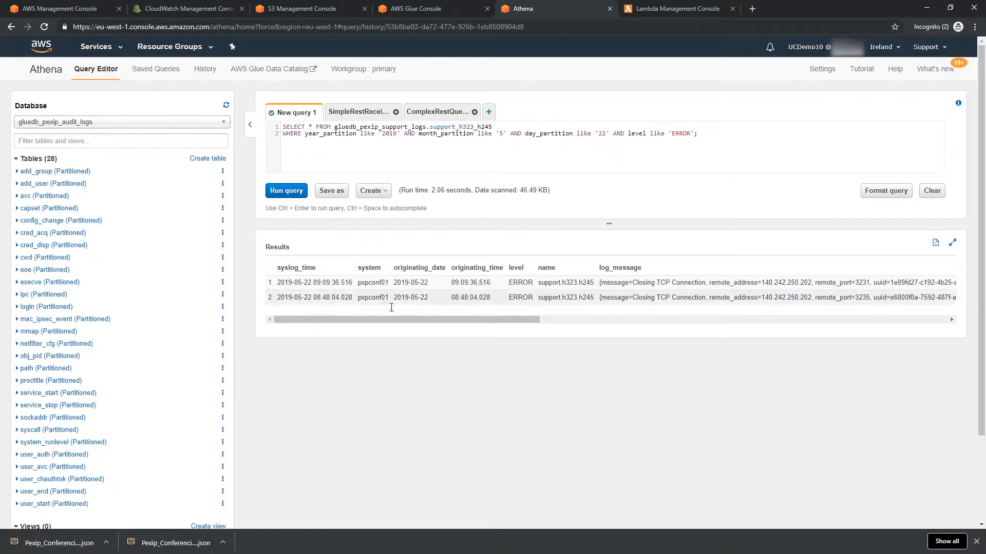
left_click_drag(374, 319, 830, 319)
left_click_drag(750, 310, 374, 307)
left_click_drag(440, 308, 316, 316)
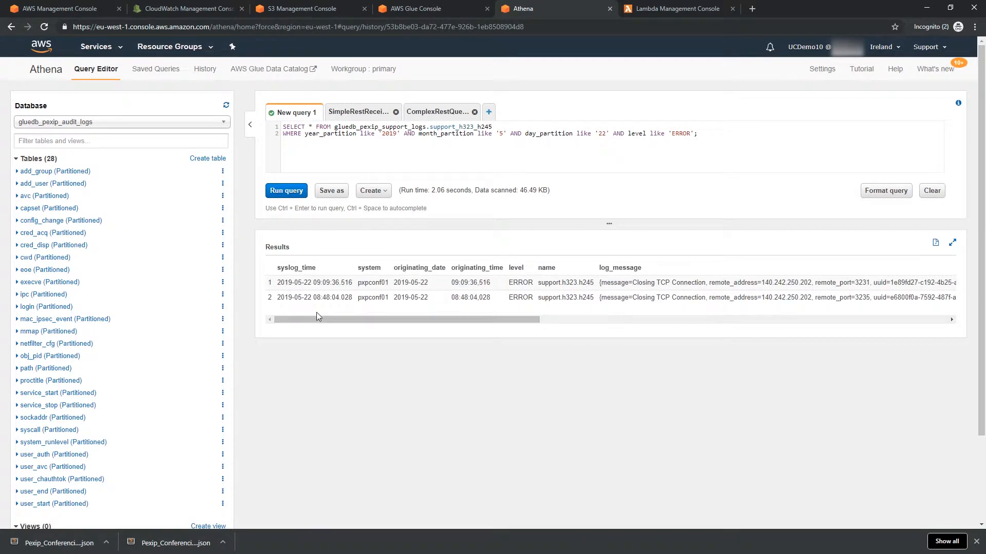
Step: In the saved support_rest_received query, change the log_message.uuid comparison to like, run it and review the results against the UUID filter
left_click(358, 112)
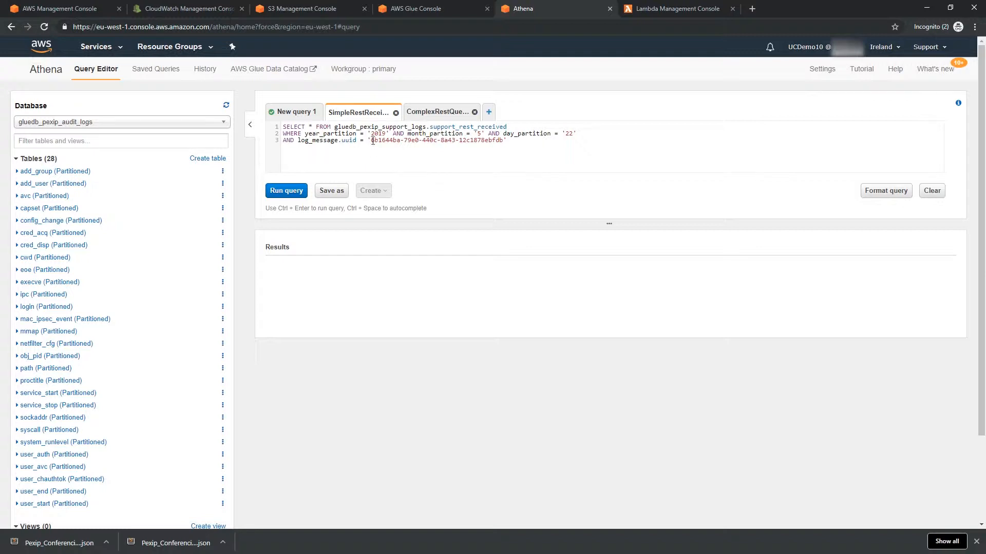
left_click_drag(372, 140, 504, 140)
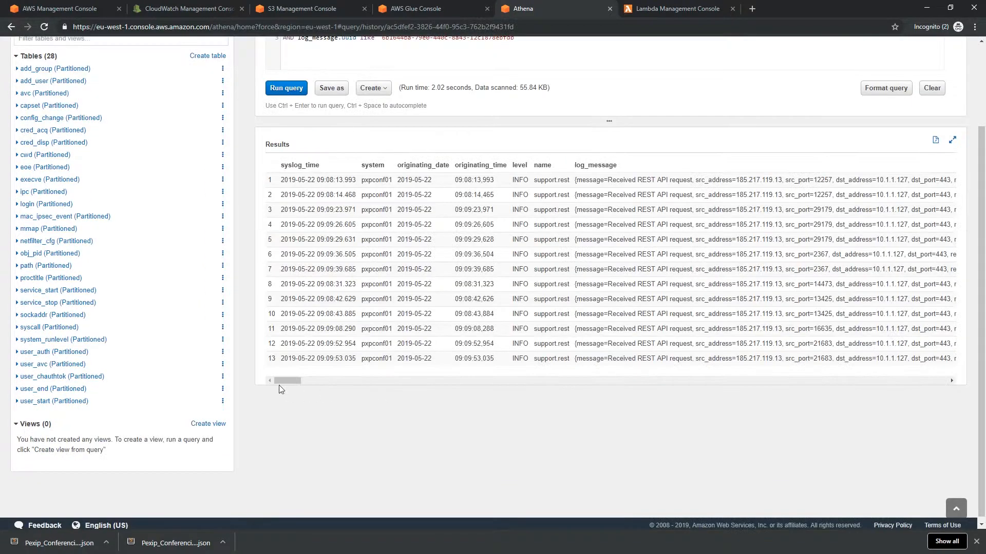
mouse_move(279, 385)
left_mouse_down()
mouse_move(425, 383)
mouse_move(259, 382)
left_mouse_up()
scroll(508, 370, "up", 2)
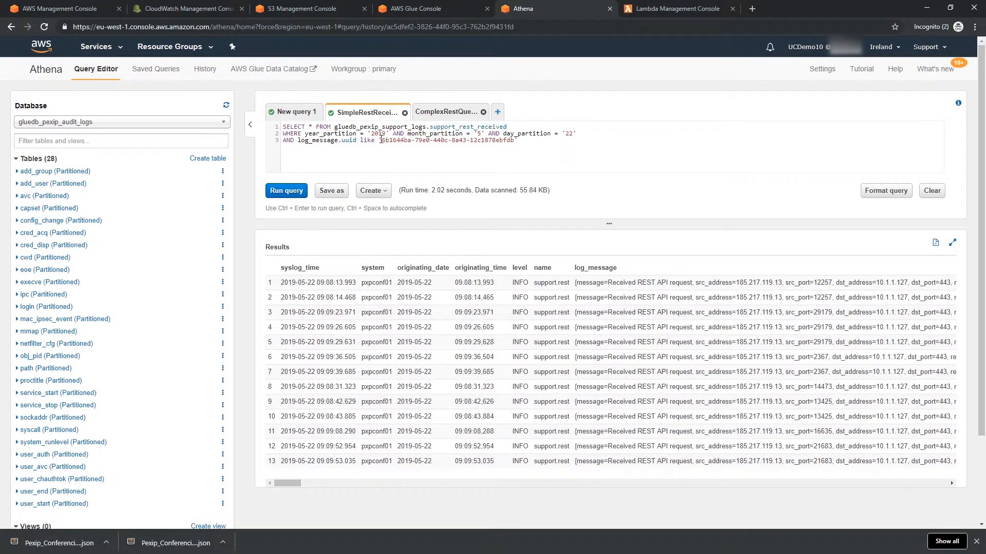
left_click_drag(381, 140, 514, 140)
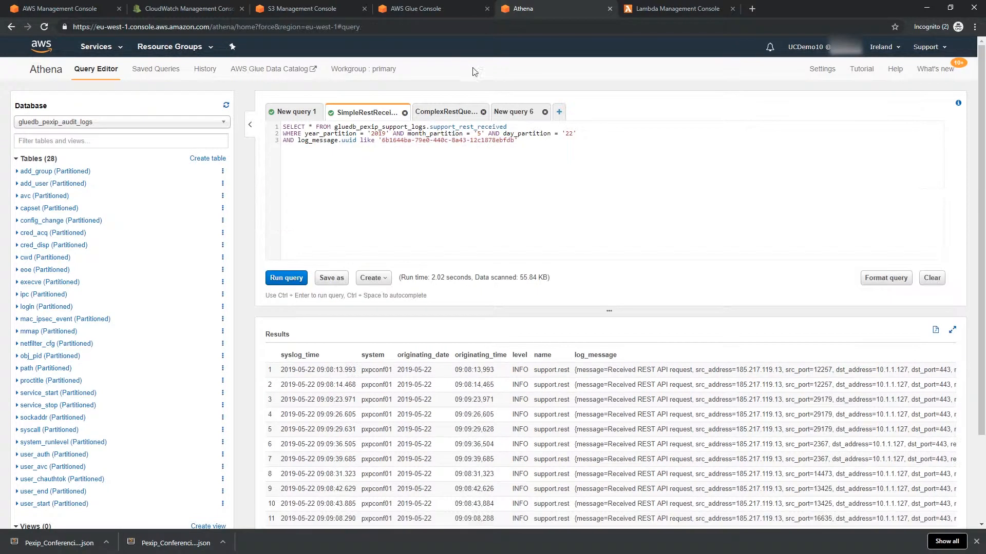
Step: Try to run the SELECT * query that unions support_rest_received and support_rest_sending for the same UUID, checking its filter and table names
left_click(514, 113)
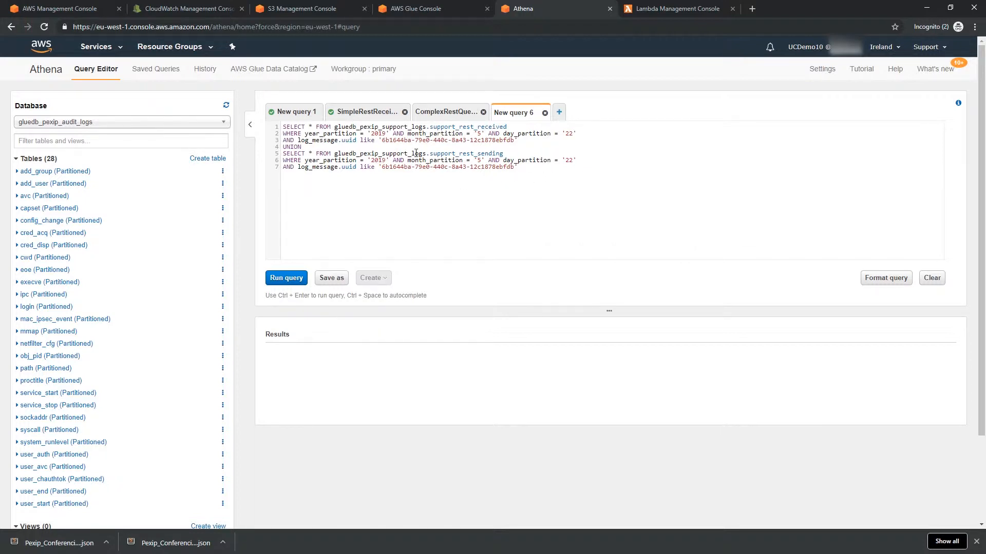
left_click_drag(383, 143, 516, 140)
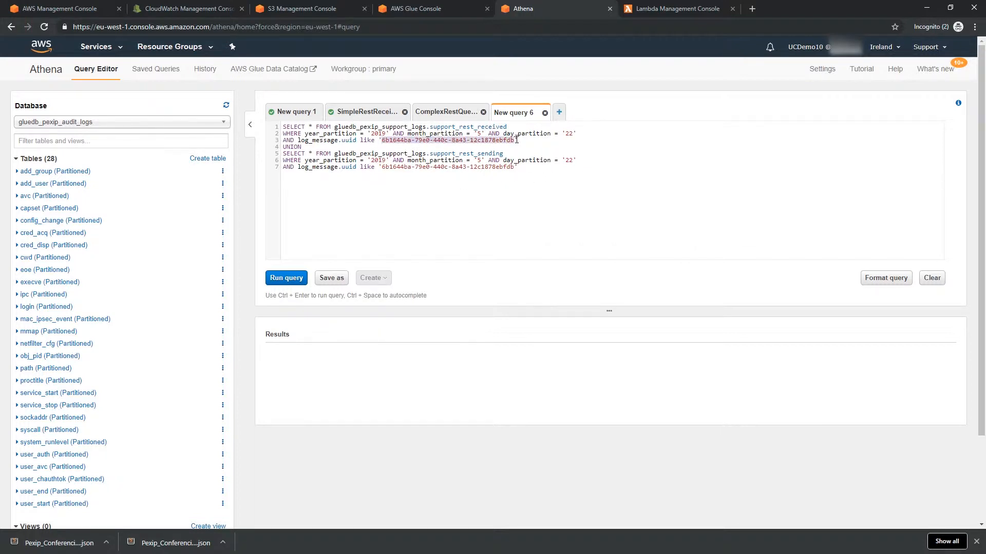
left_click(463, 128)
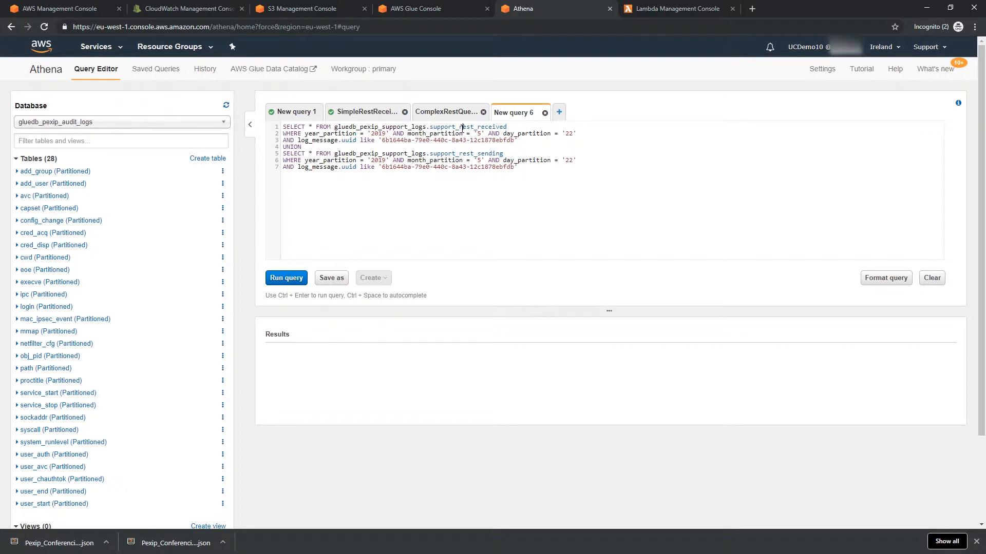
left_click_drag(460, 127, 506, 129)
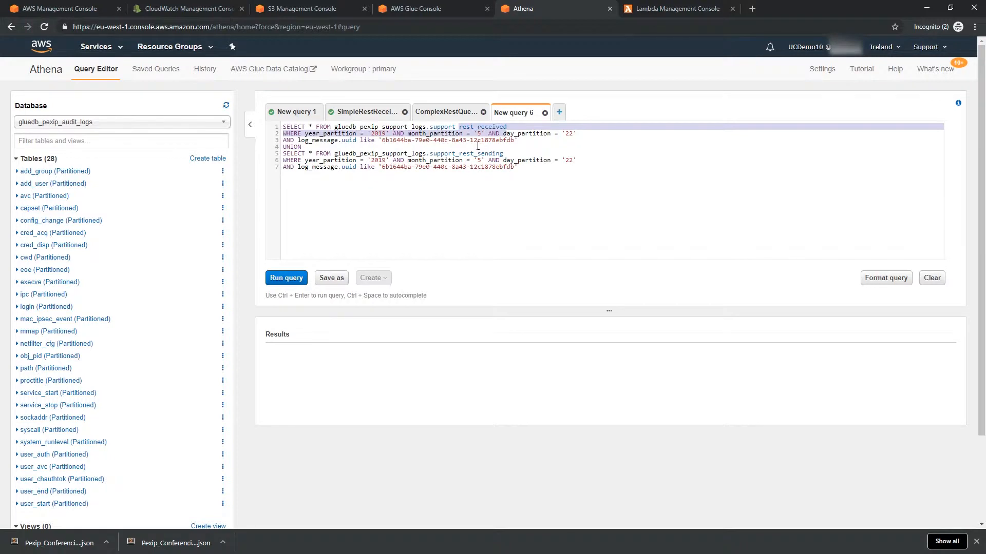
left_click(463, 154)
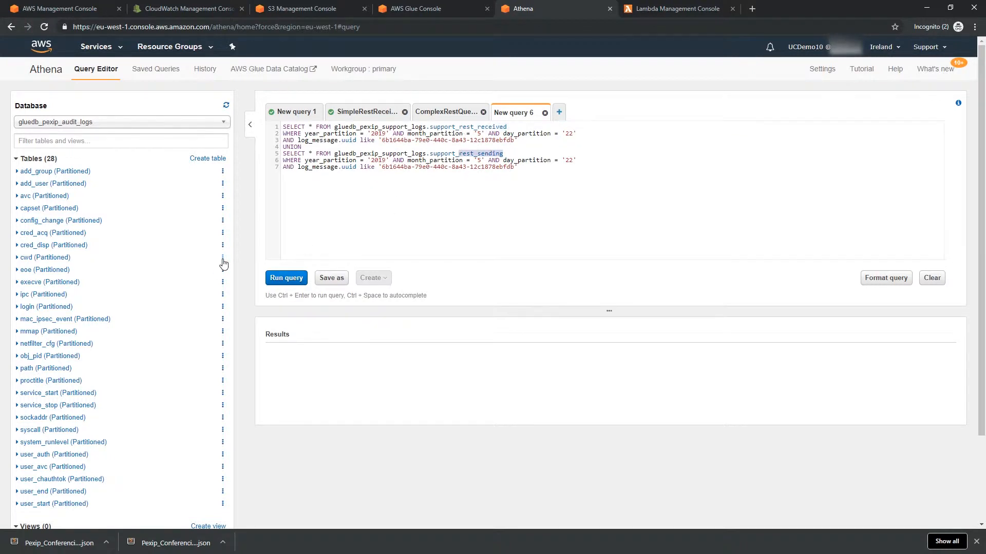
left_click(298, 278)
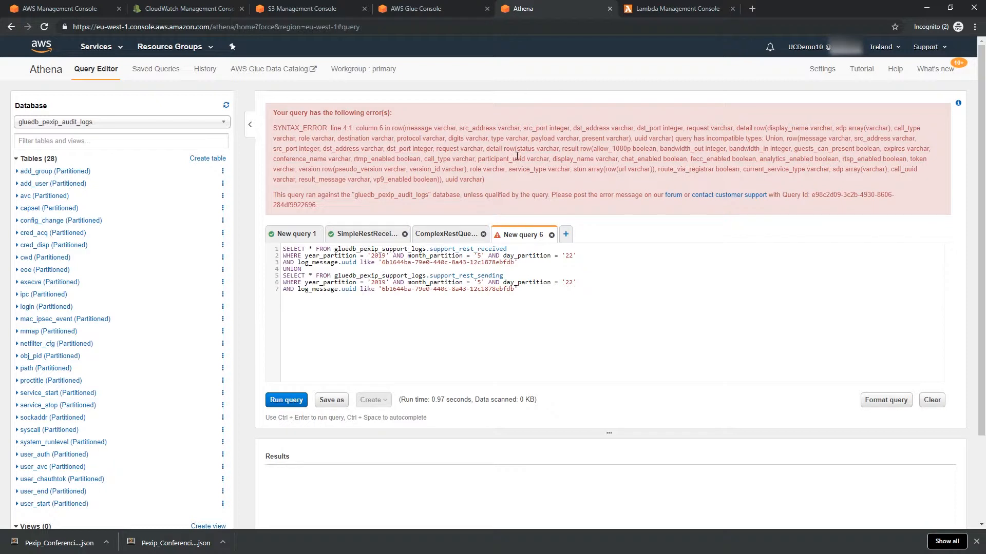
Step: Open the complex REST union query and examine how log_message and null are aliased as rest_received_log_message and rest_sending_log_message in both SELECTs
left_click(431, 235)
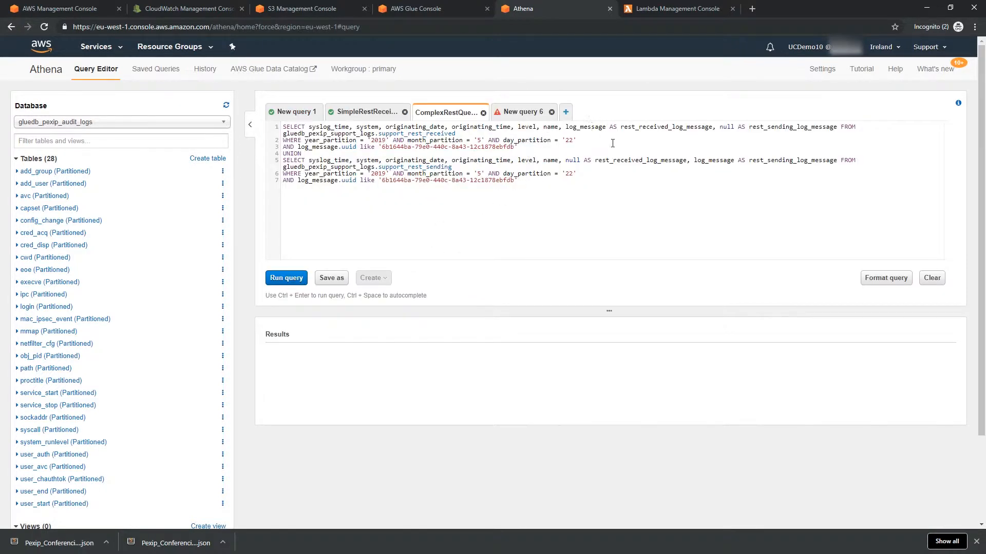
double_click(578, 129)
left_click_drag(411, 134, 455, 133)
left_click_drag(622, 128, 713, 127)
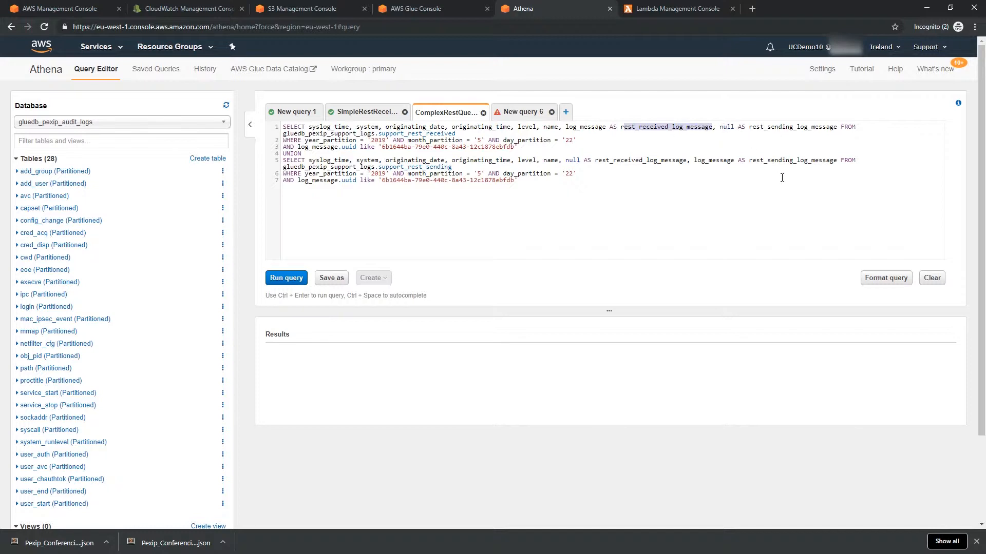
left_click(720, 128)
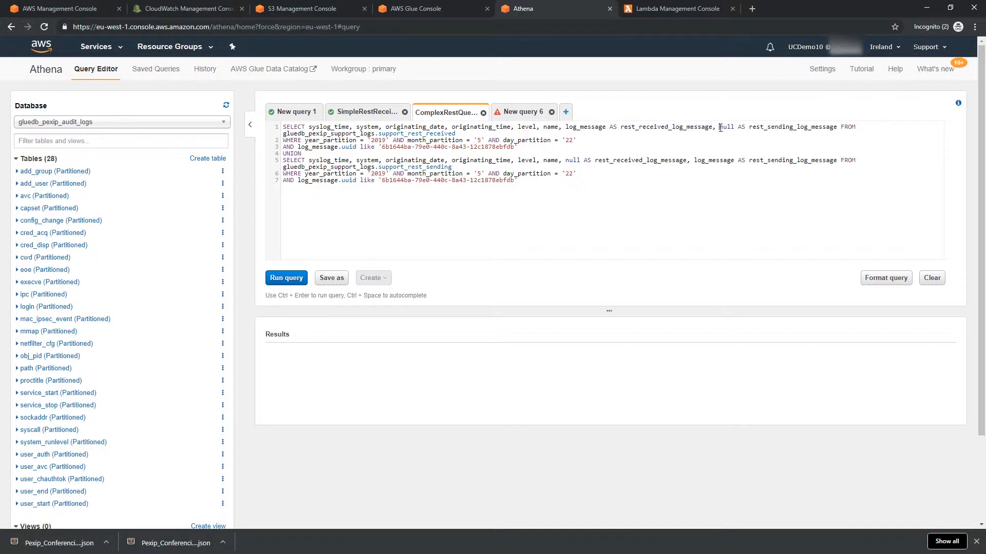
left_click_drag(720, 128, 838, 127)
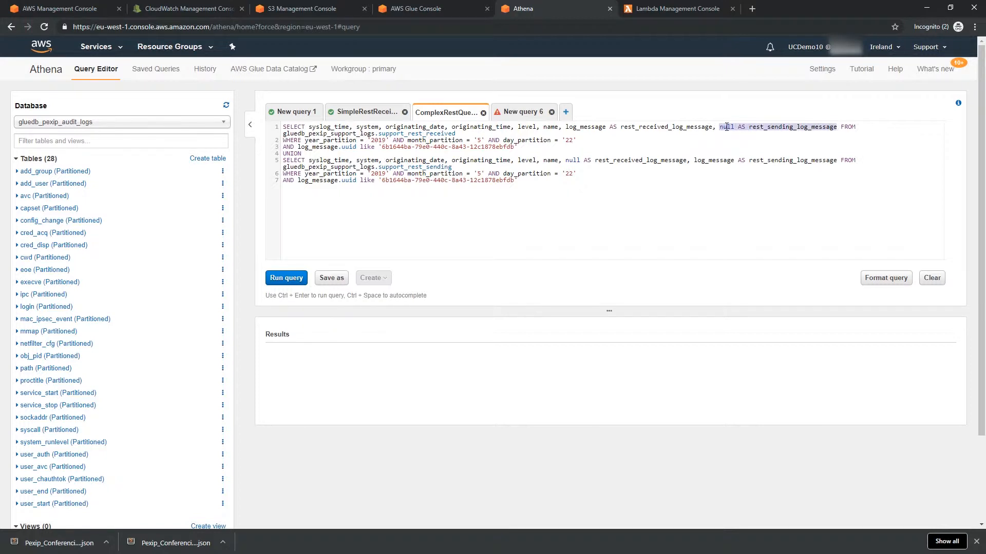
left_click_drag(408, 167, 425, 167)
left_click_drag(690, 160, 837, 158)
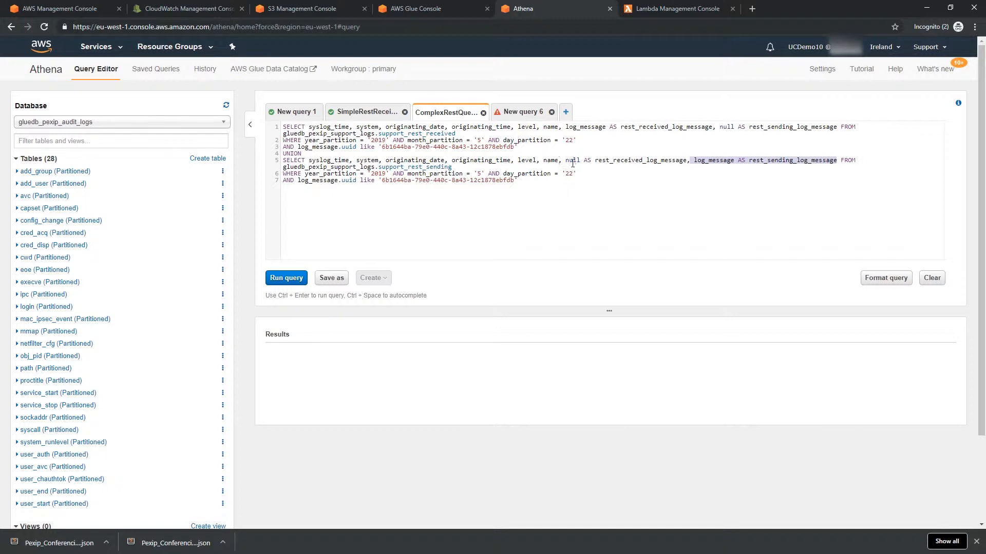
left_click_drag(565, 160, 601, 159)
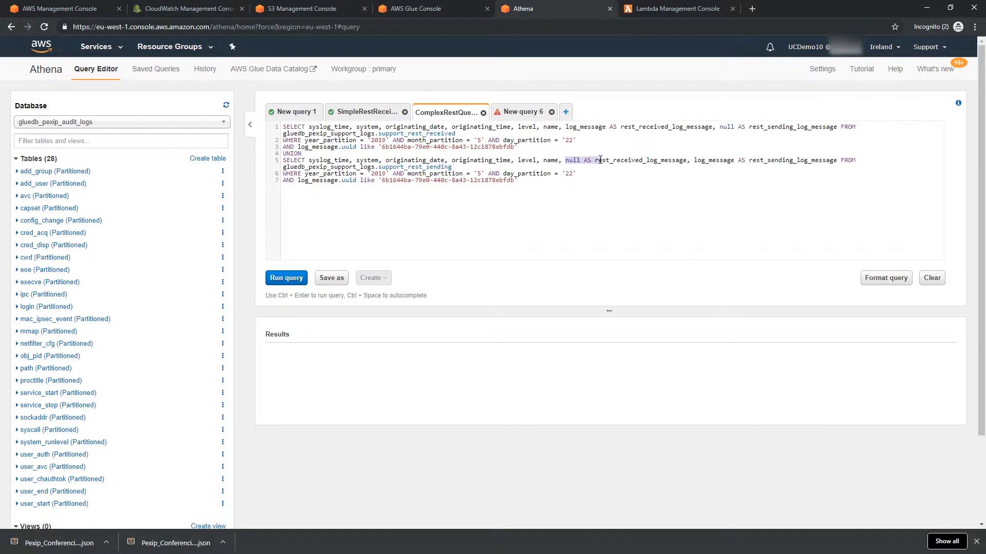
Step: Run the complex REST union query and look over the combined result rows
left_click(283, 277)
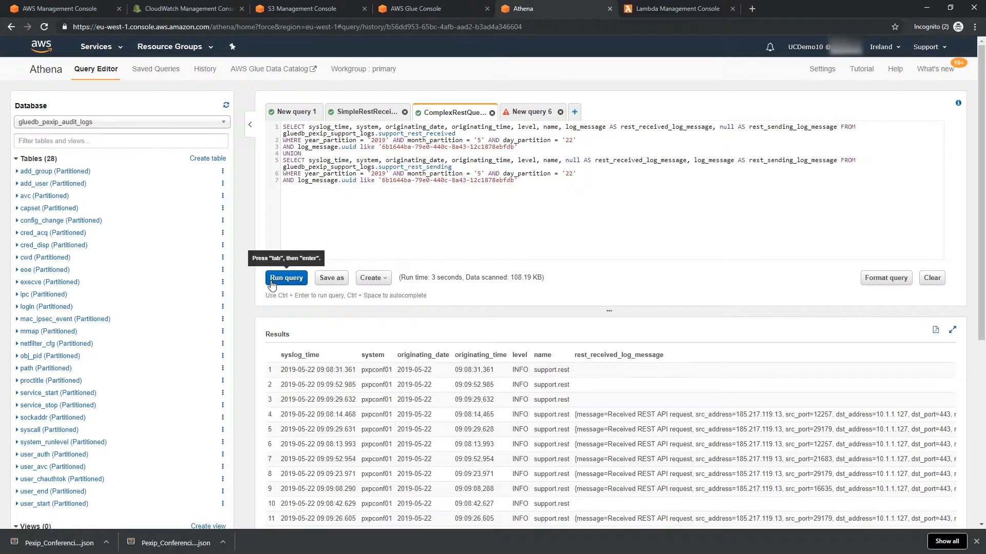
scroll(472, 353, "down", 5)
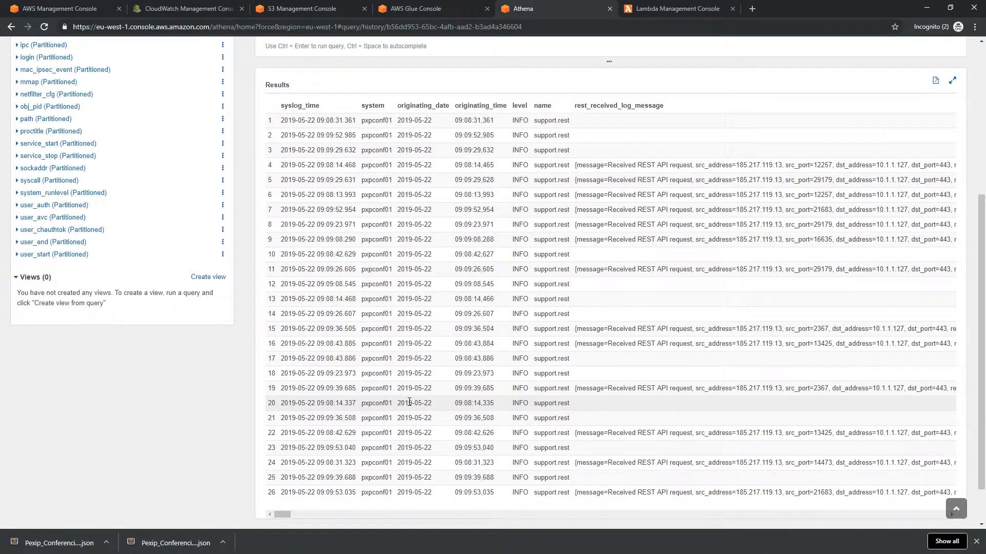
scroll(424, 371, "up", 4)
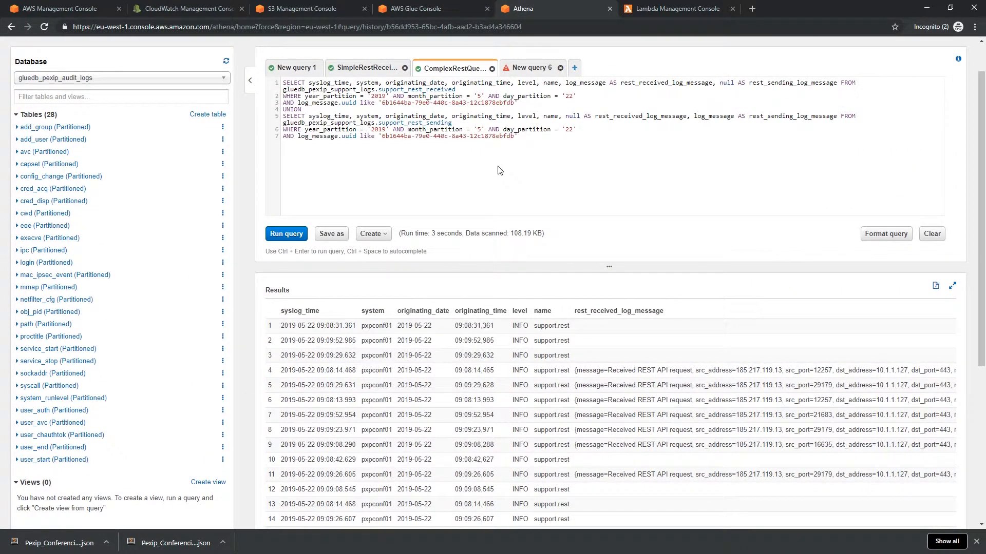
Step: Review the union query's text and UUID filter, and inspect the rest_received_log_message and rest_sending_log_message columns across the results
left_click(540, 139)
key("ctrl+a")
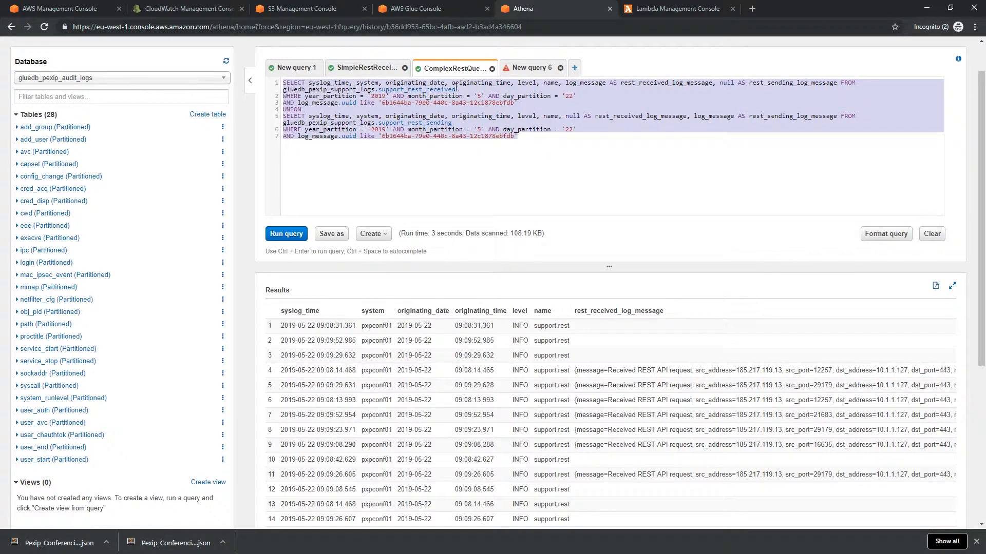
left_click(391, 103)
left_click_drag(382, 103, 517, 102)
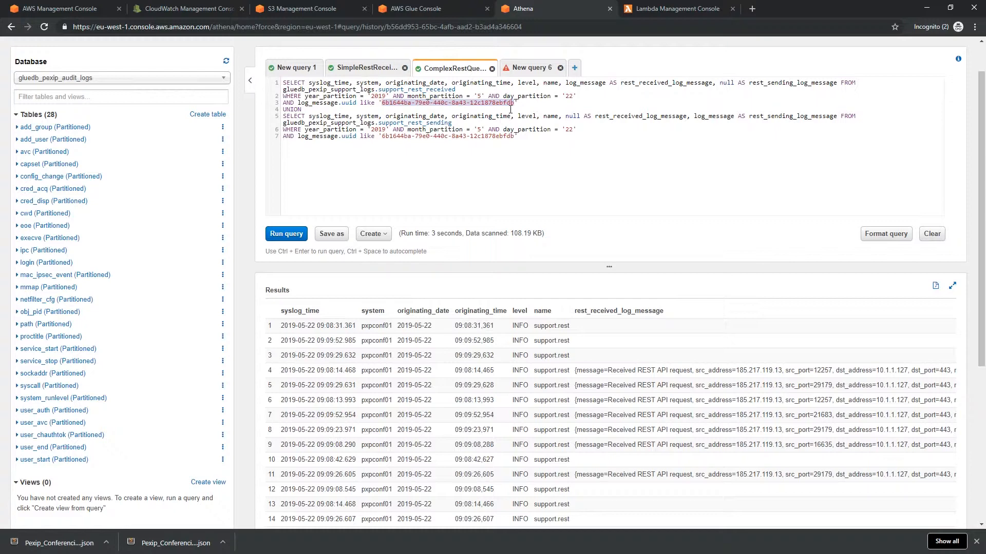
scroll(534, 344, "down", 2)
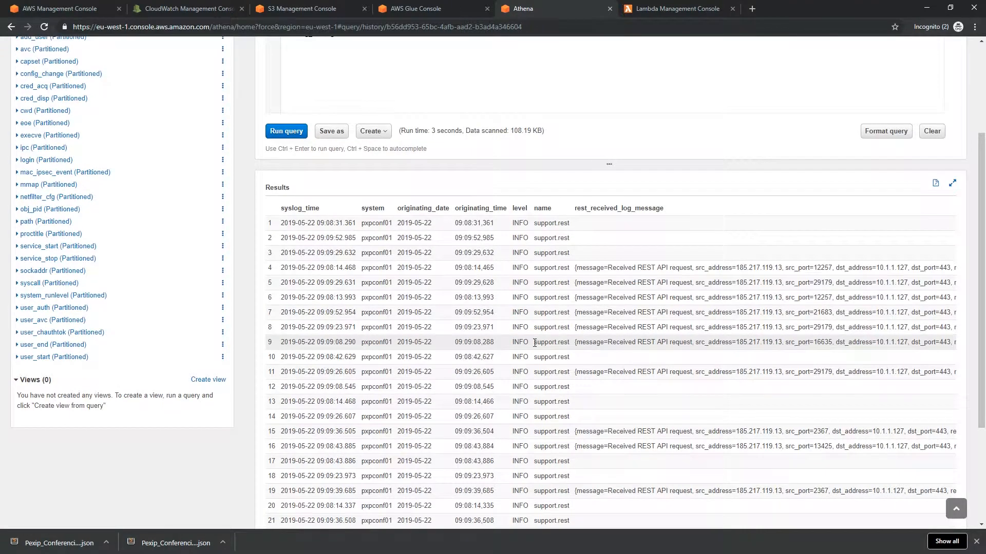
scroll(534, 343, "down", 3)
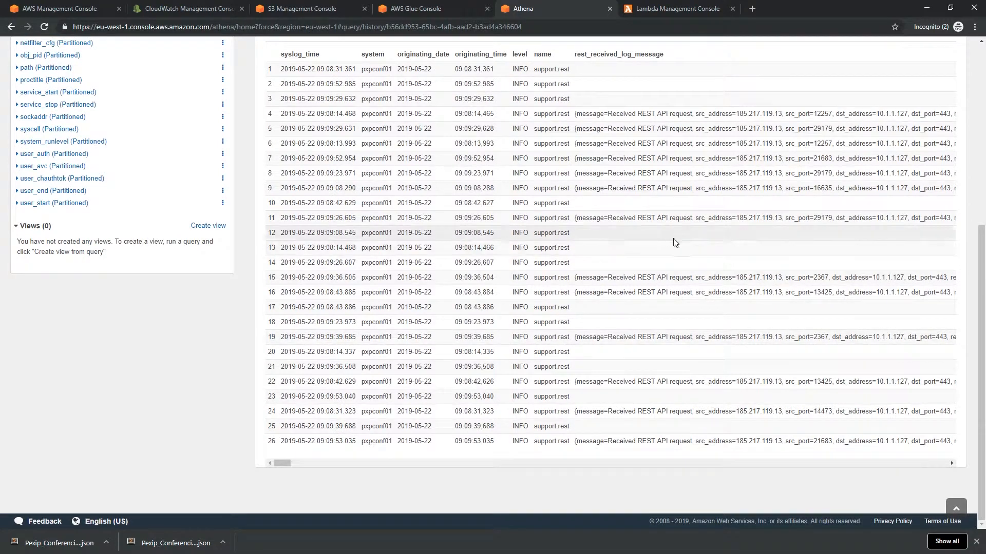
left_click_drag(282, 463, 686, 436)
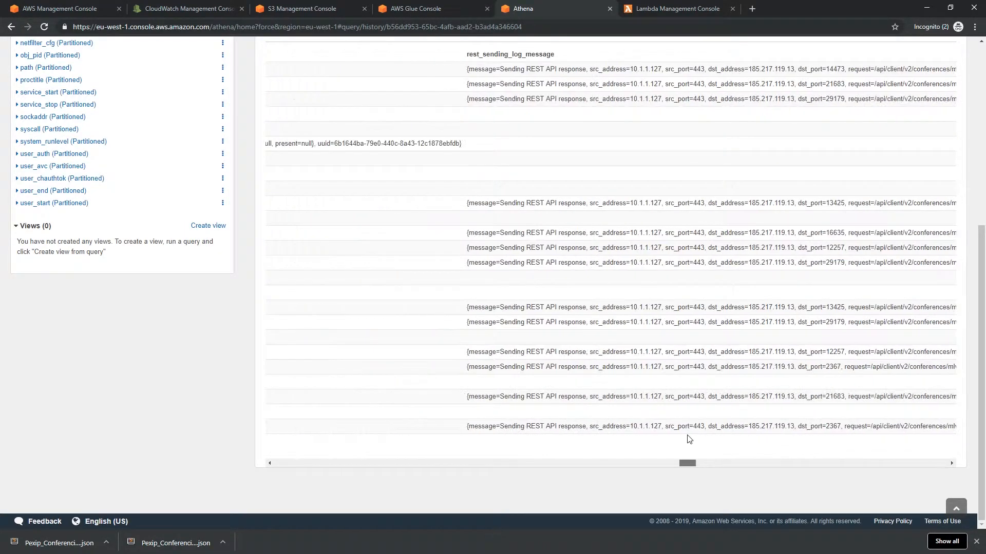
scroll(668, 379, "up", 5)
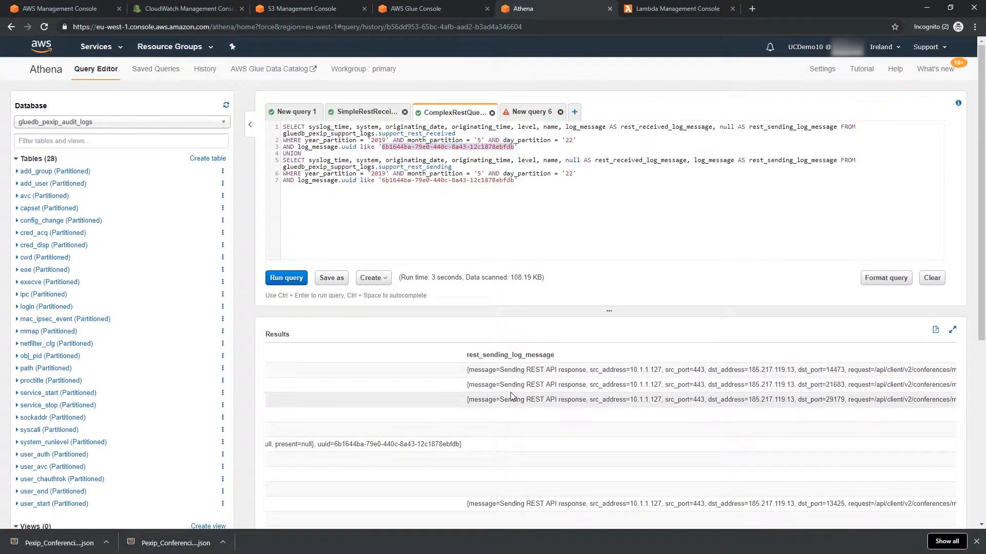
scroll(511, 393, "down", 2)
scroll(511, 393, "down", 3)
left_click_drag(682, 461, 746, 462)
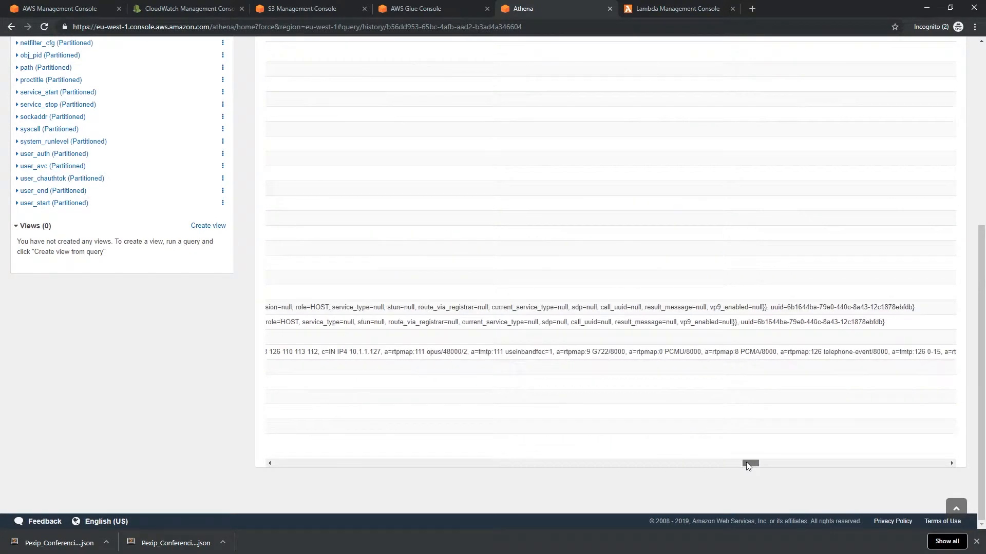
scroll(530, 316, "up", 2)
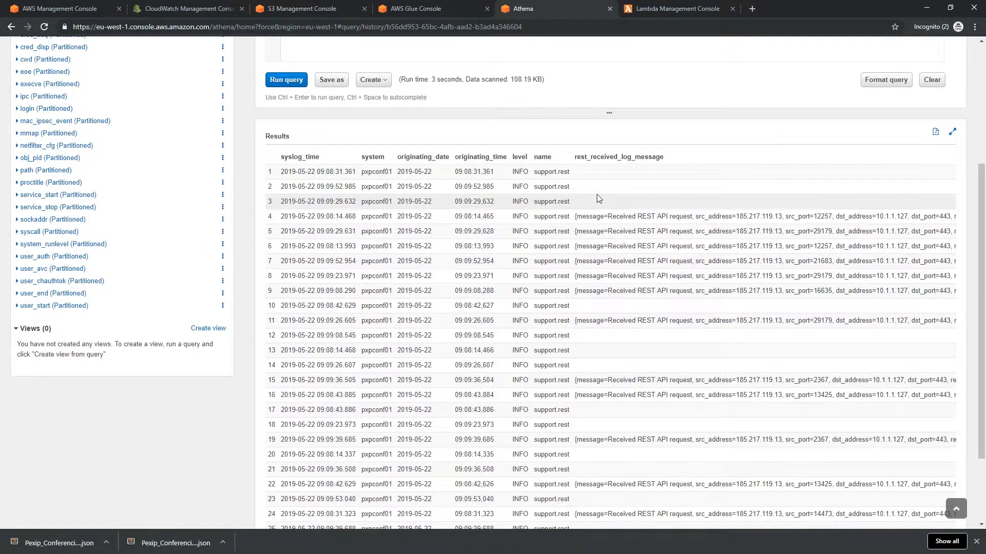
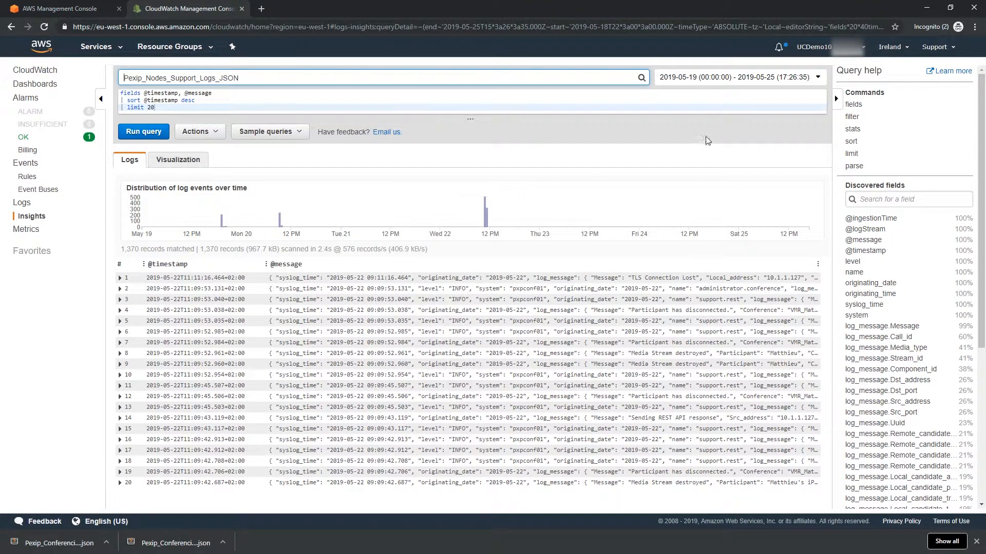
Step: Set the query's absolute time range from 2019/05/19 00:00:00 to 2019/05/25 17:28:22 in the local timezone
left_click(757, 77)
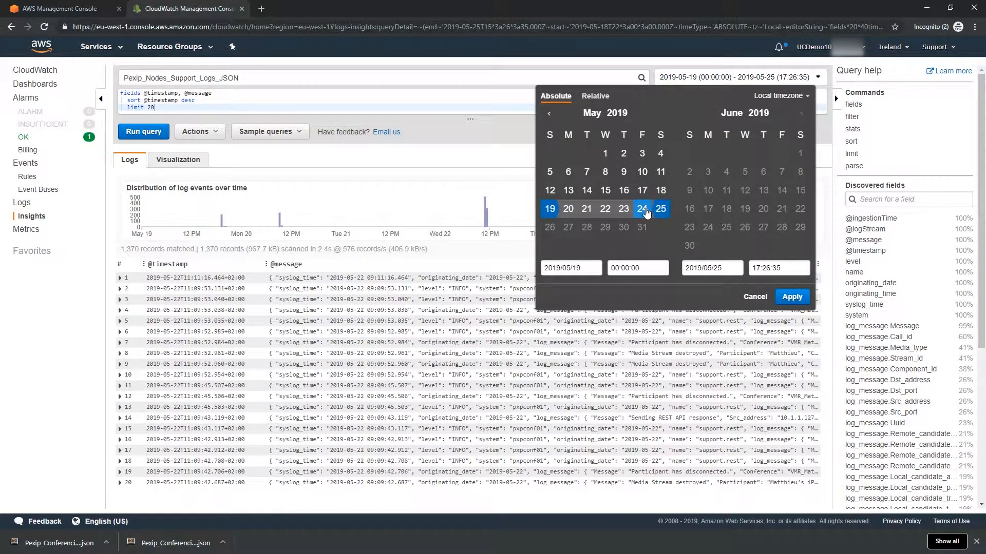
left_click(642, 209)
left_click(660, 209)
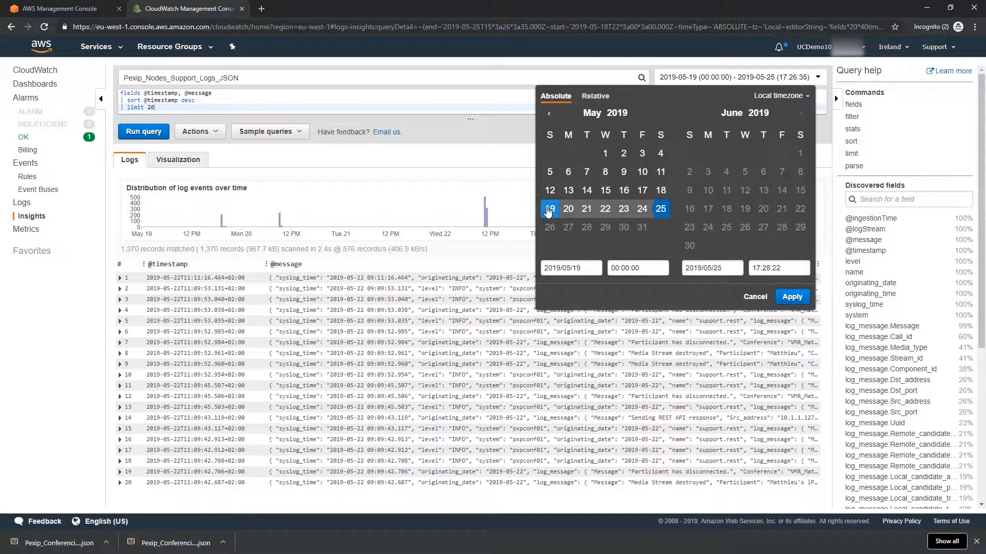
left_click(794, 298)
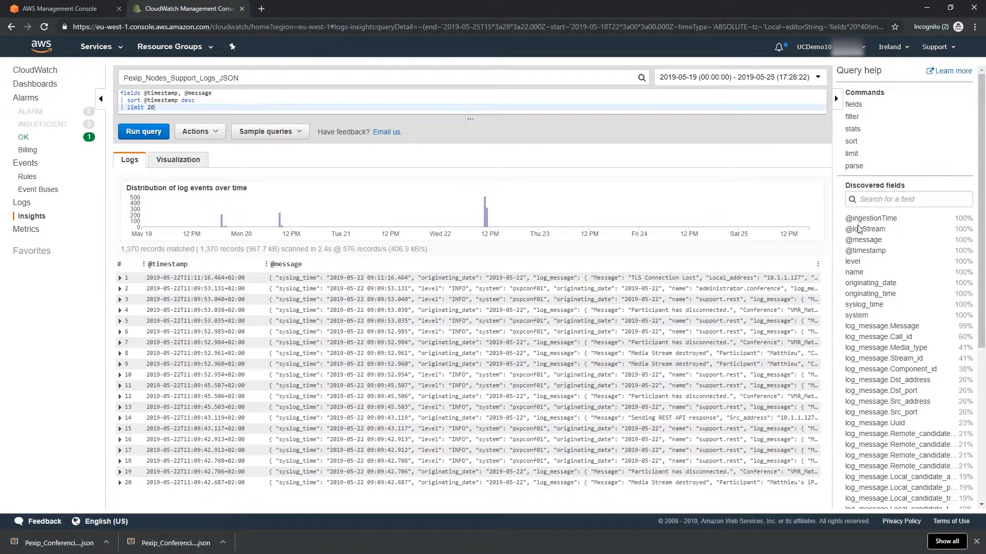
Step: Widen the query help area and examine the full list of discovered fields, including the log_message.Detail entries and their percentages
scroll(858, 221, "down", 3)
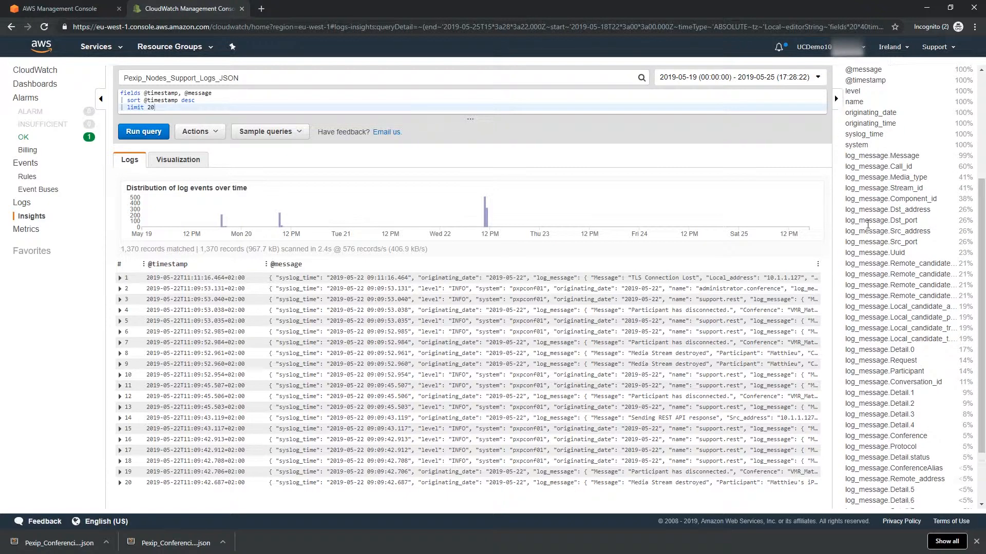
scroll(867, 225, "down", 2)
left_click_drag(832, 248, 796, 248)
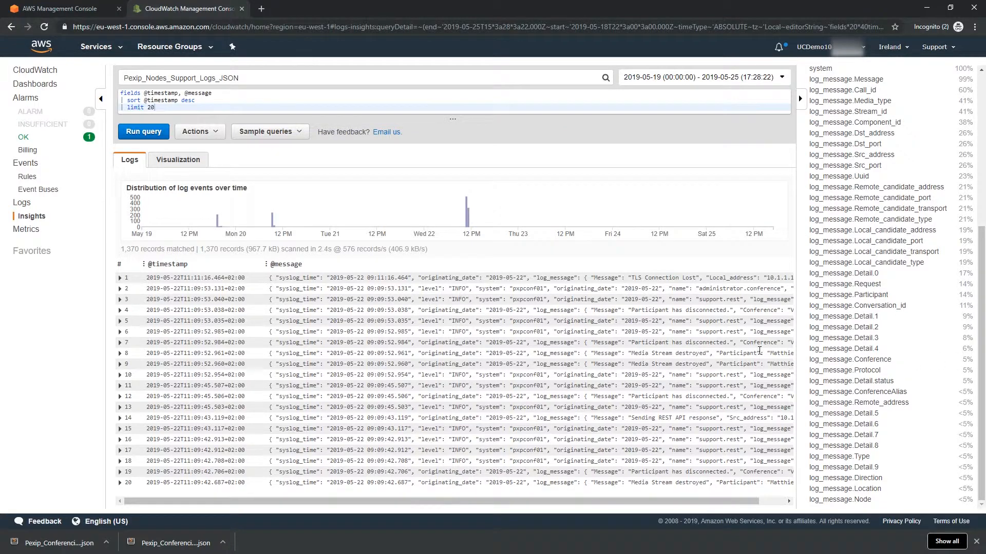
scroll(871, 316, "up", 5)
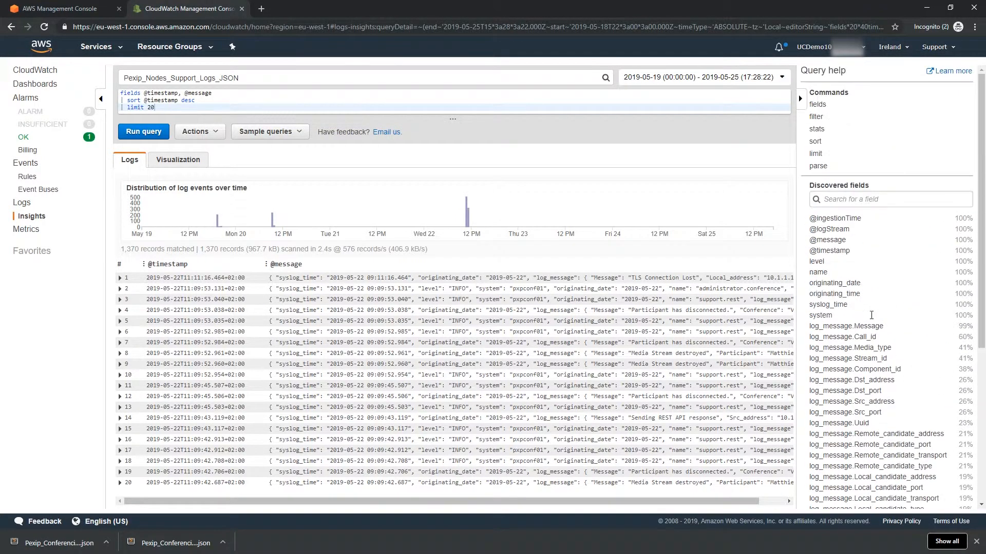
scroll(872, 316, "down", 5)
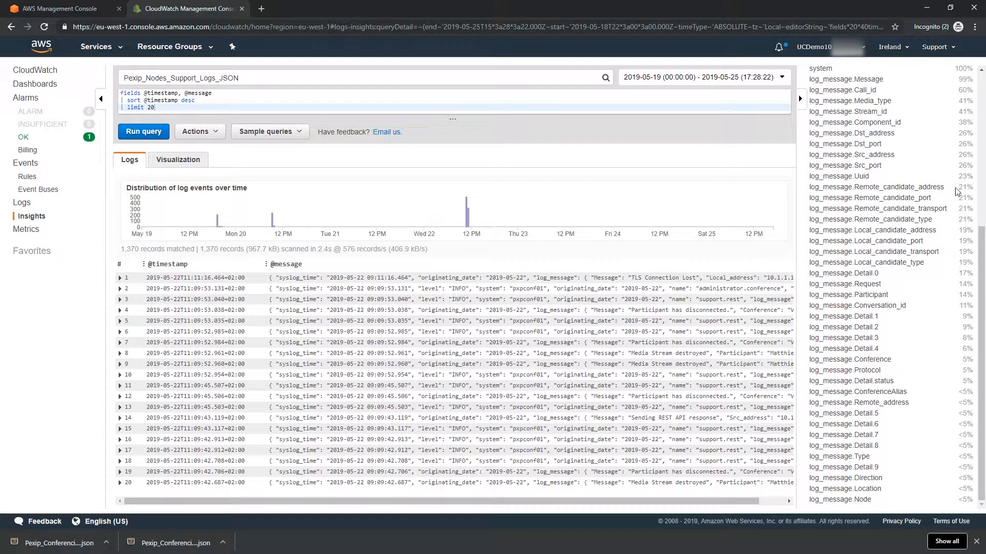
left_click_drag(879, 275, 850, 274)
left_click_drag(871, 309, 866, 316)
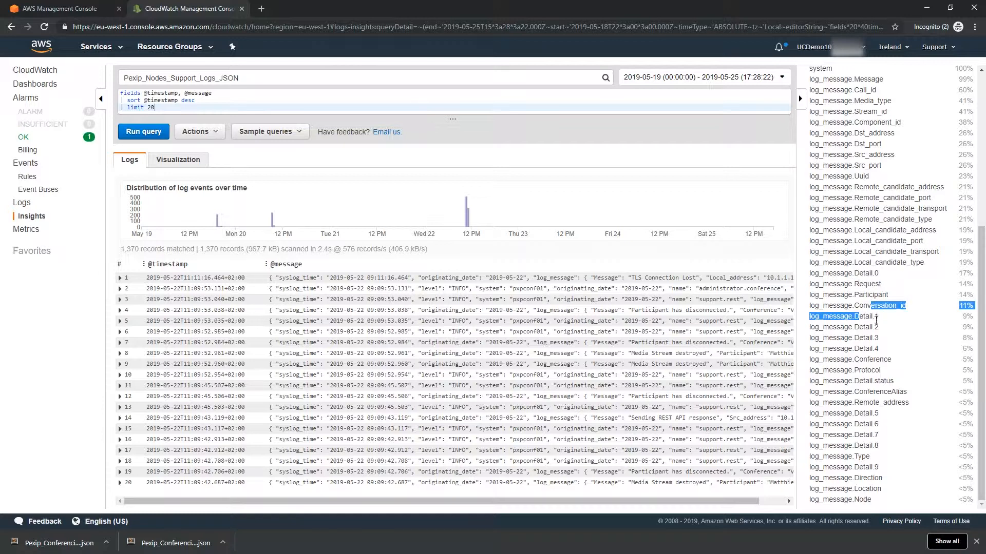
left_click(886, 426)
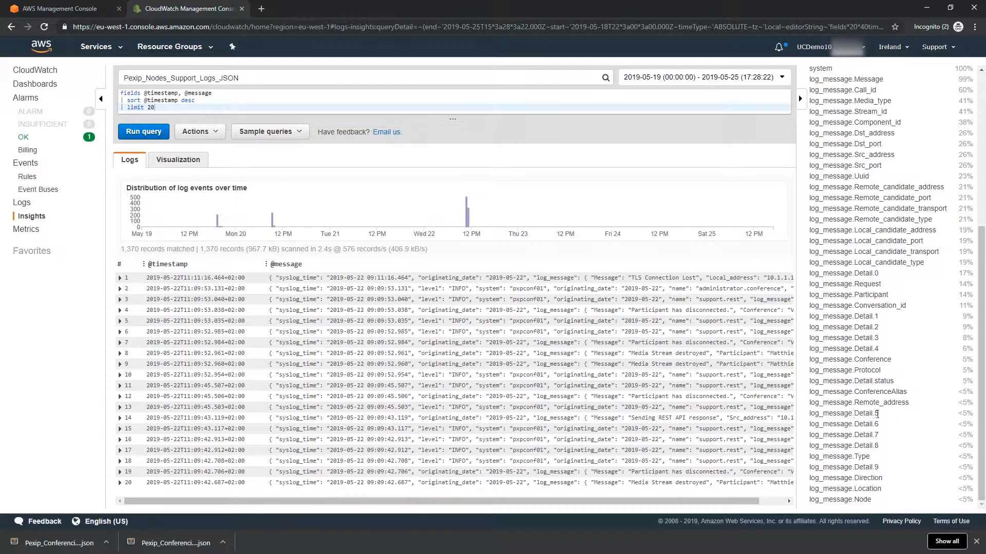
left_click_drag(873, 414, 852, 414)
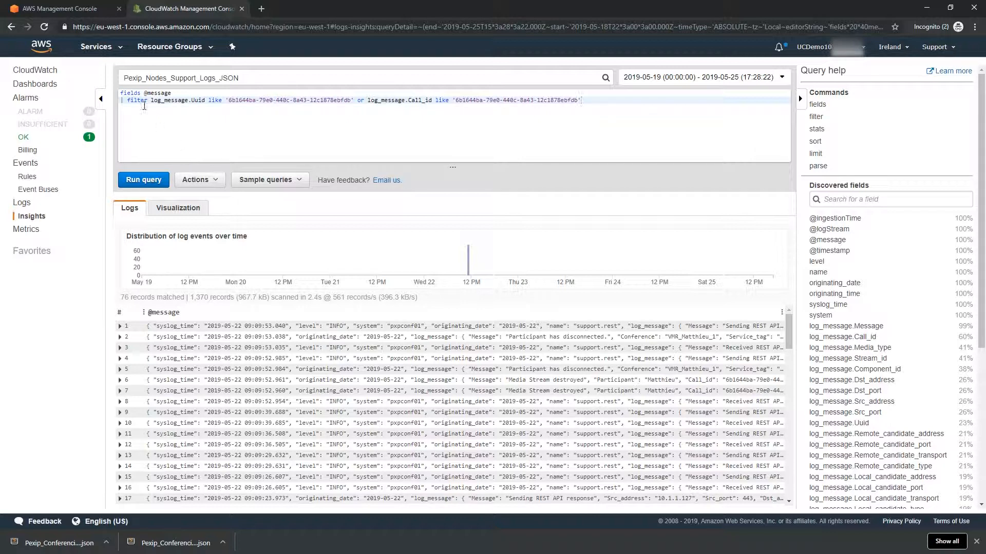
left_click_drag(229, 101, 352, 101)
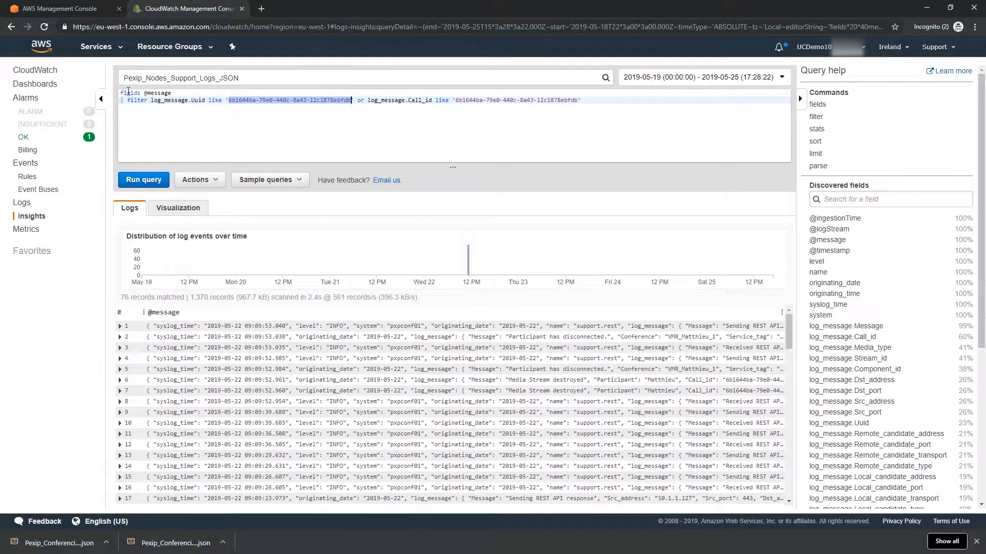
left_click_drag(144, 94, 169, 94)
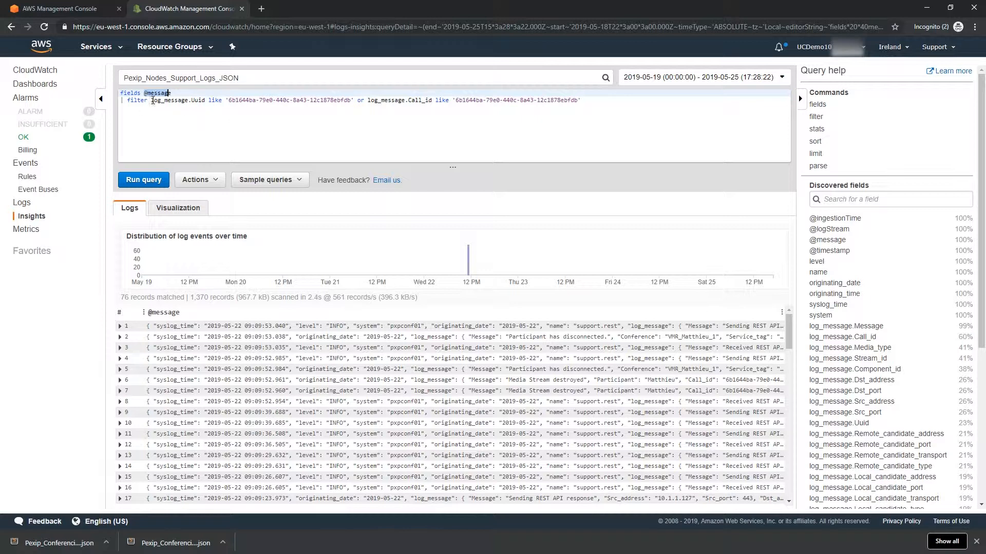
left_click_drag(152, 100, 193, 101)
left_click(193, 101)
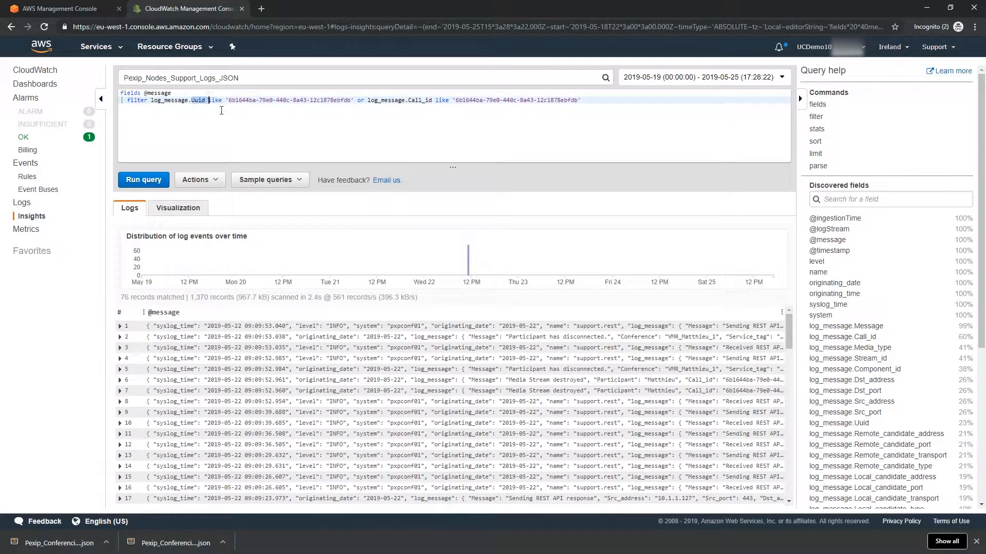
left_click_drag(226, 101, 351, 101)
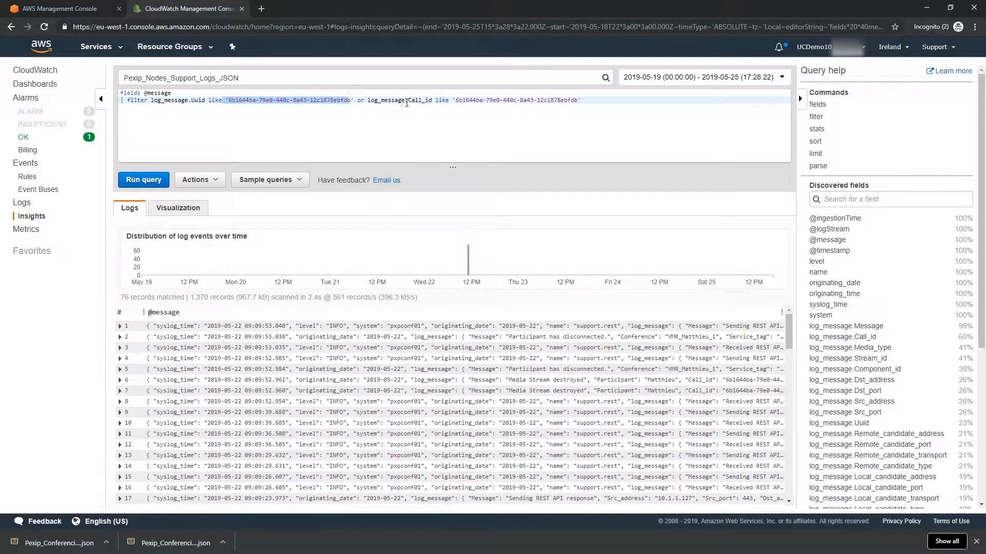
left_click_drag(411, 101, 500, 104)
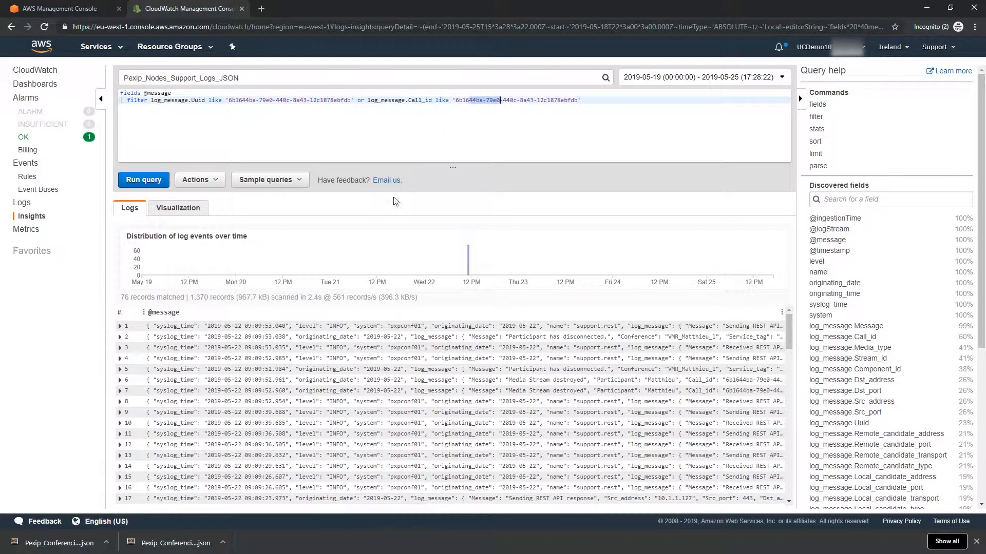
Step: Expand the first three matching log records and read through their parsed fields
left_click(121, 329)
scroll(140, 344, "down", 3)
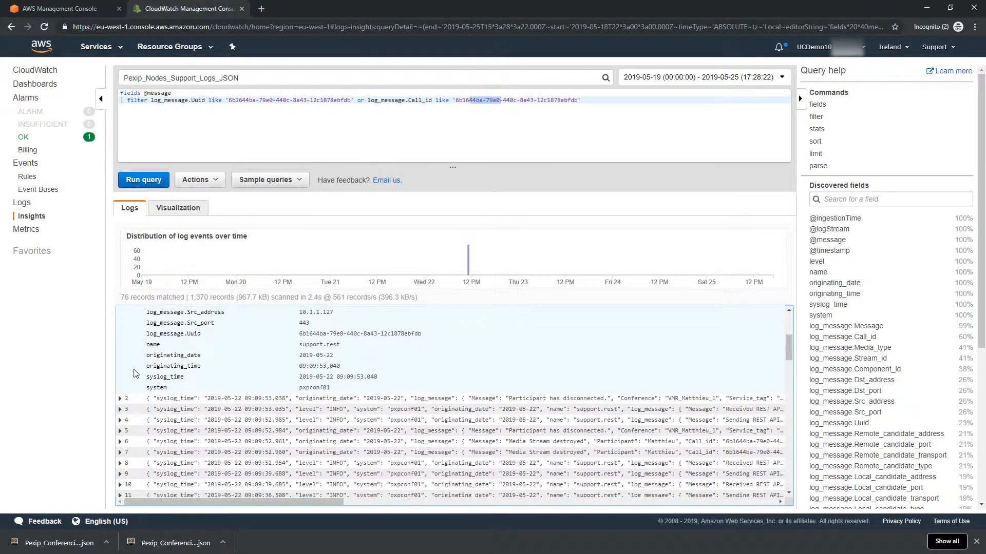
left_click(121, 399)
scroll(148, 369, "down", 3)
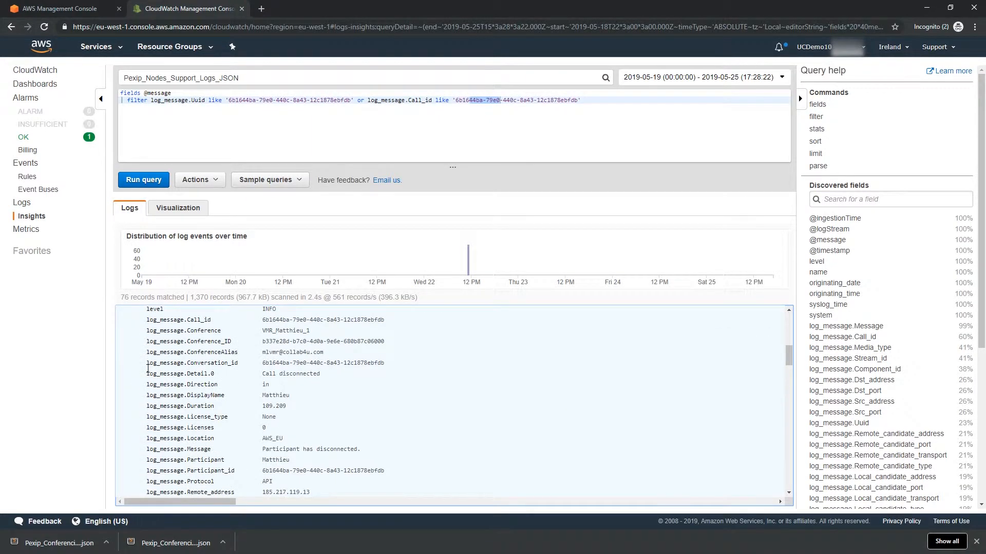
scroll(148, 368, "down", 3)
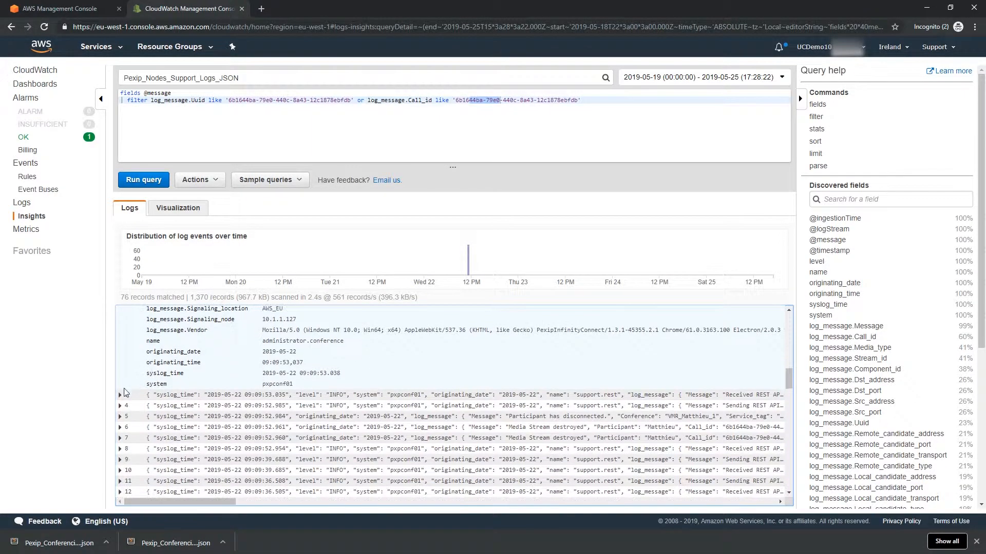
left_click(121, 396)
scroll(227, 365, "down", 3)
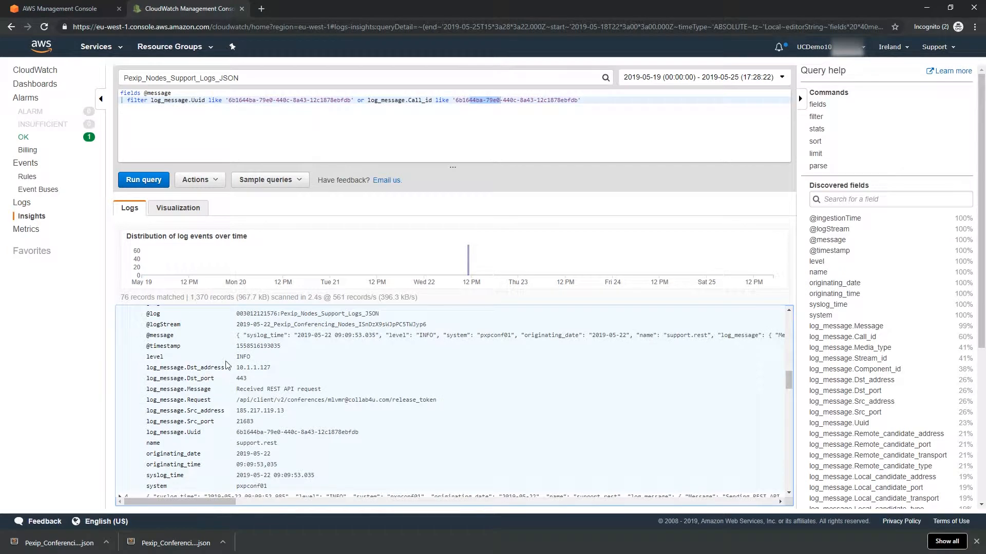
scroll(215, 373, "down", 2)
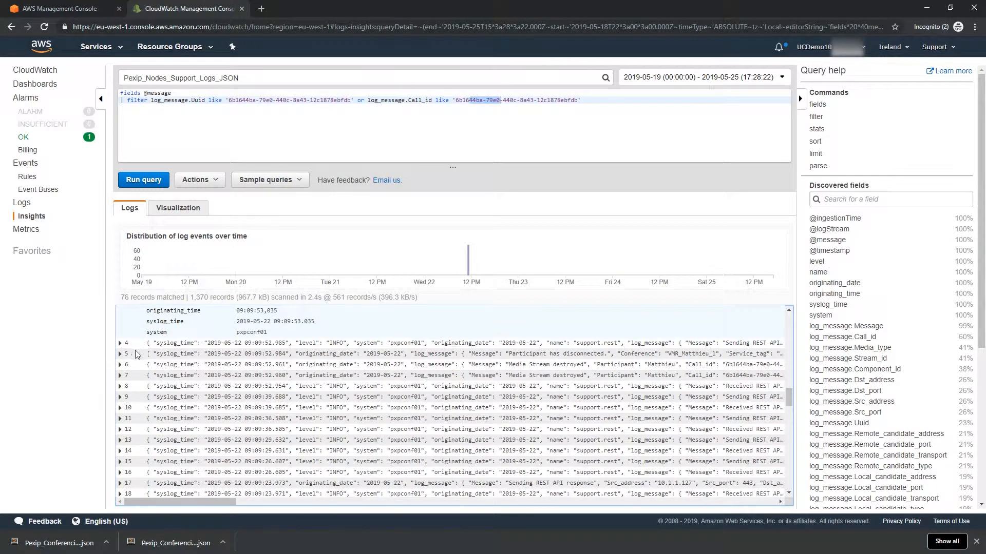
Step: Expand the fourth log record and examine its support.rest name and its log_message fields from Detail.status to Src_port
left_click(122, 345)
scroll(201, 365, "down", 2)
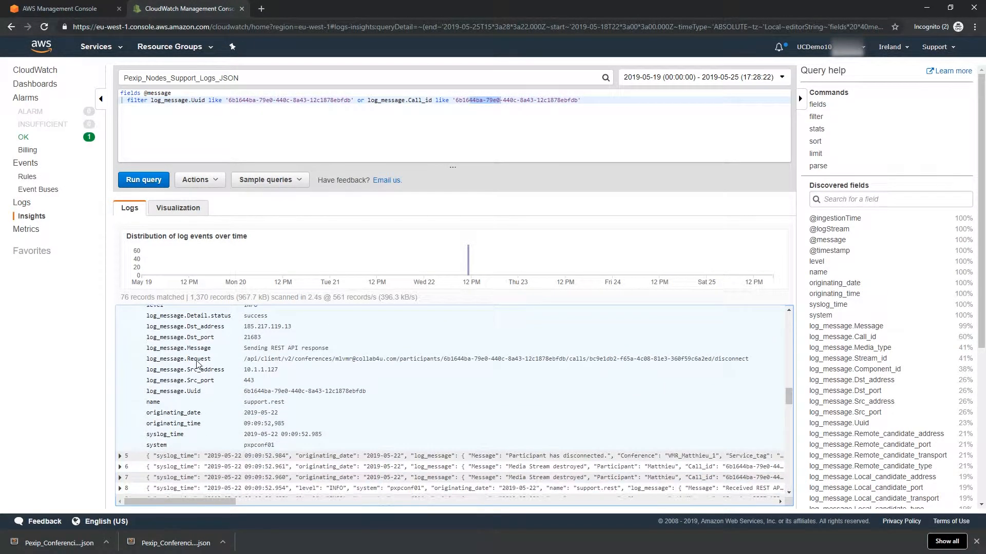
scroll(229, 363, "up", 1)
double_click(251, 453)
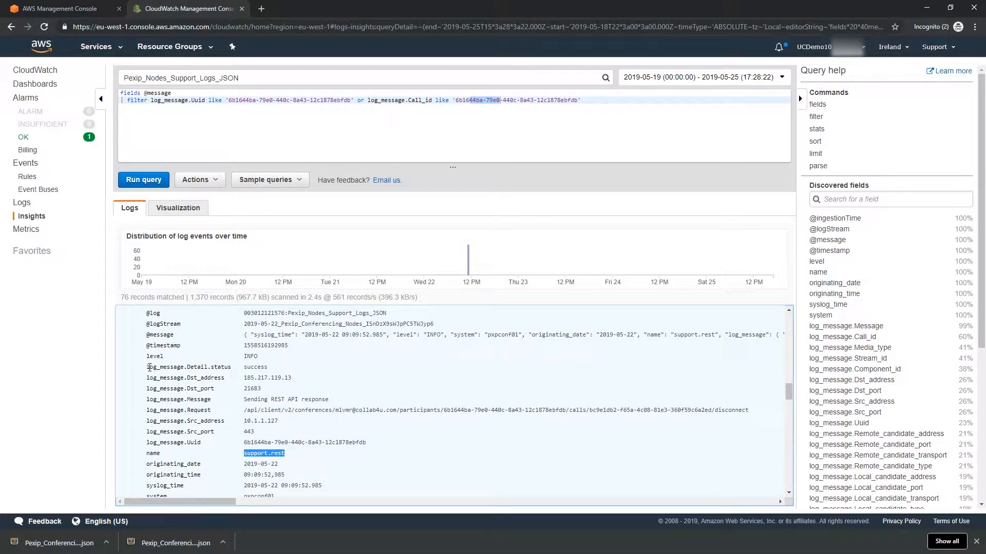
left_click_drag(150, 368, 343, 433)
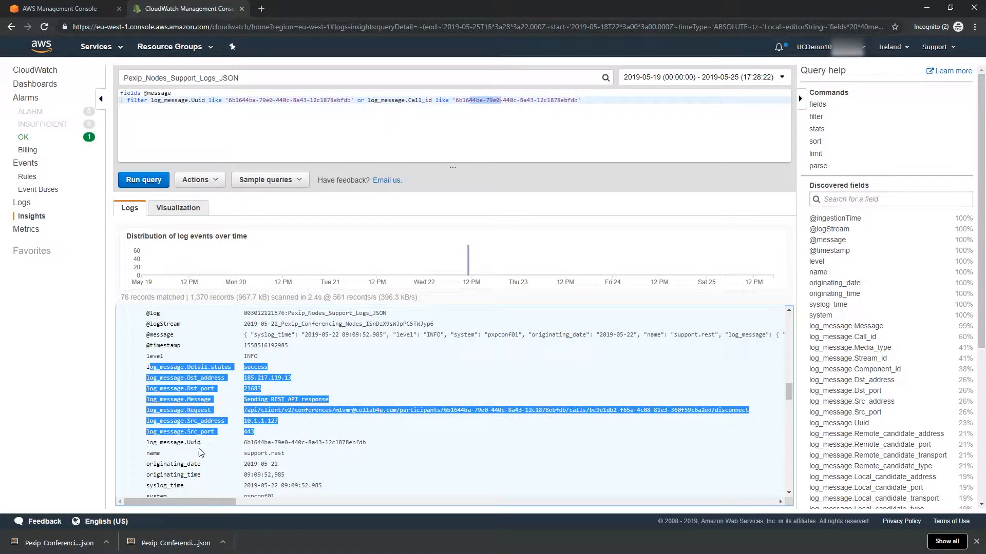
left_click(323, 452)
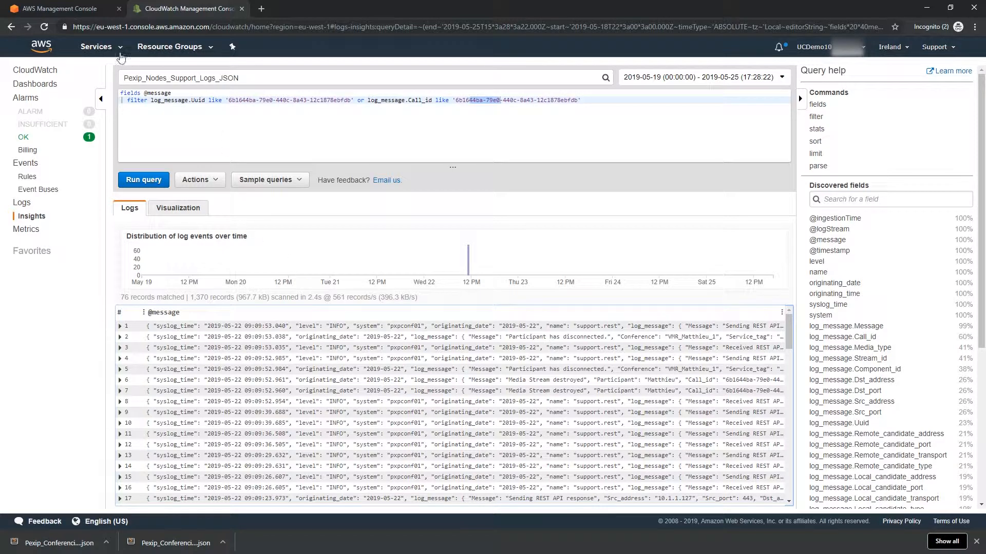
left_click_drag(144, 92, 174, 92)
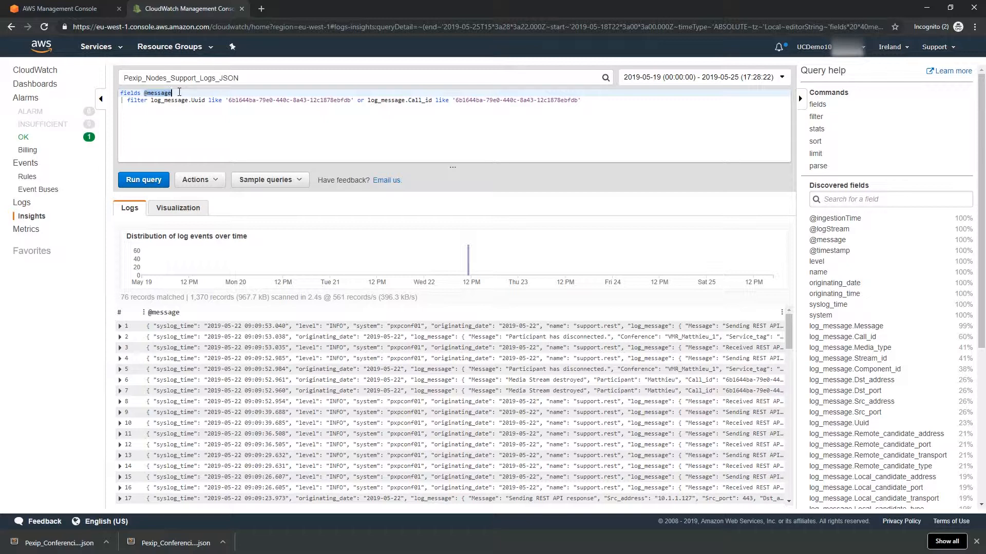
type("log")
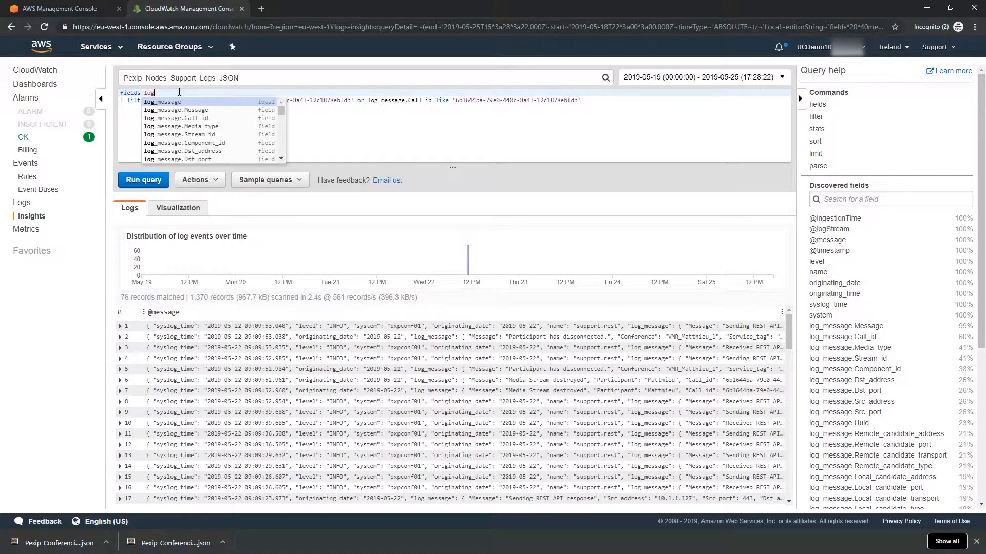
type("_message")
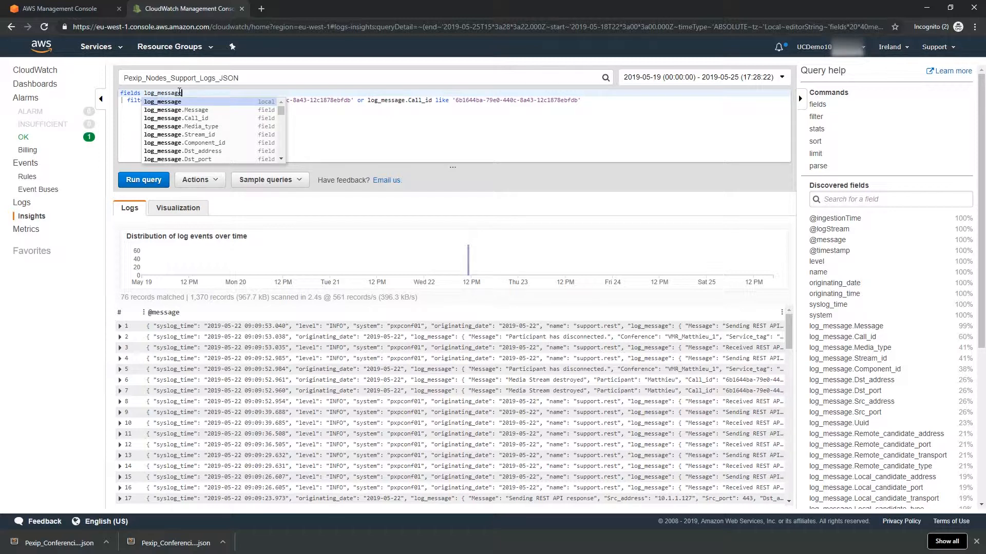
type(".Src")
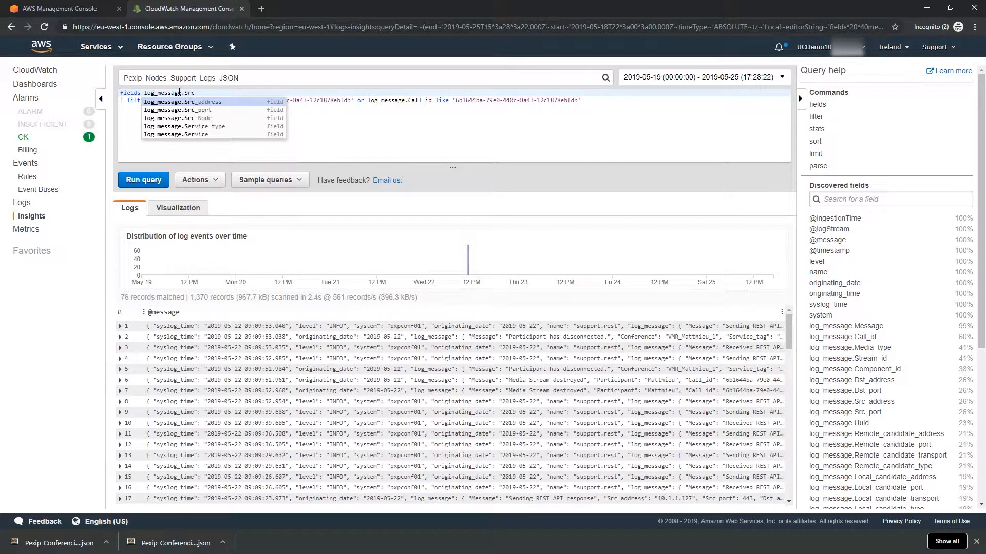
key("Return")
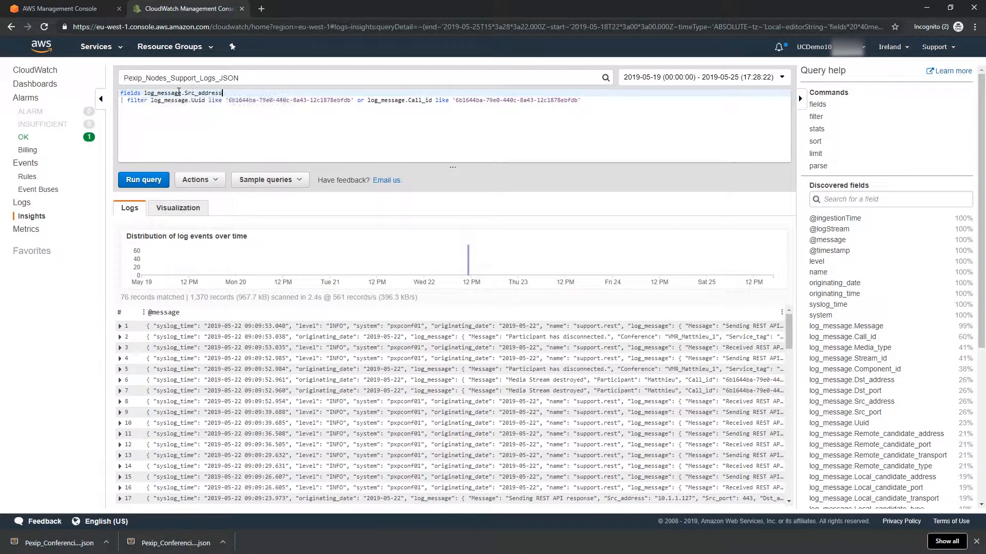
type(", log_message.Dst_address")
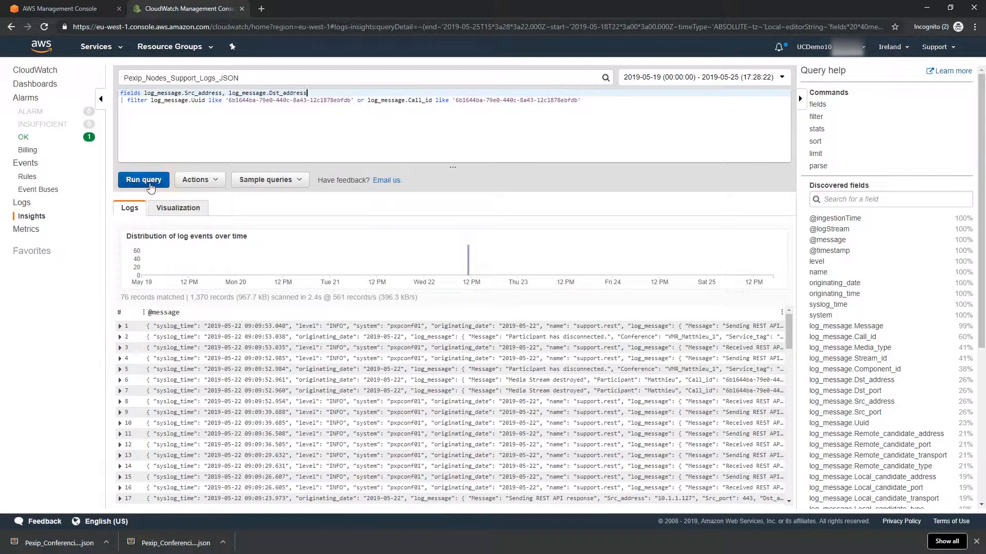
left_click(150, 185)
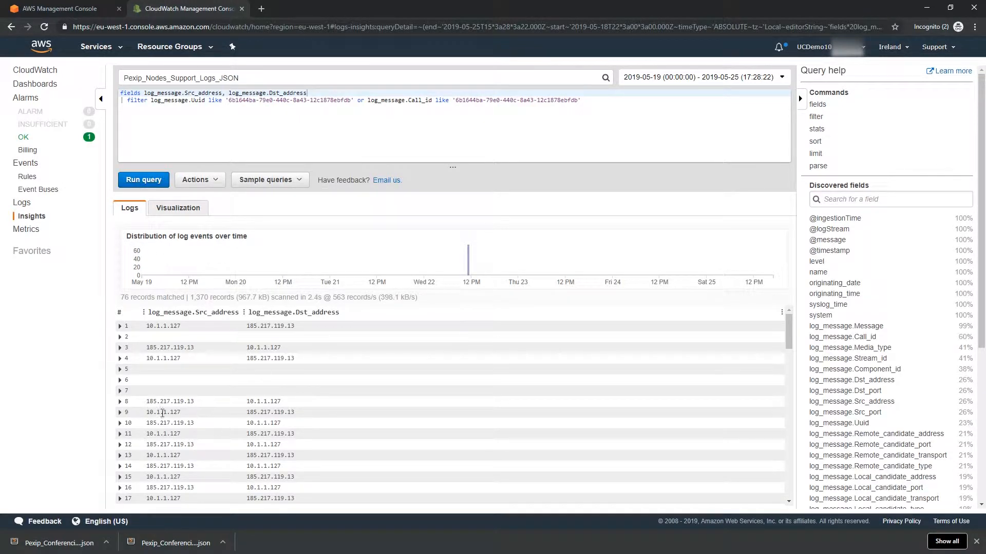
Step: Expand the seventh result record and read its log_message.Detail fields about the media stream
left_click(121, 392)
scroll(177, 362, "down", 2)
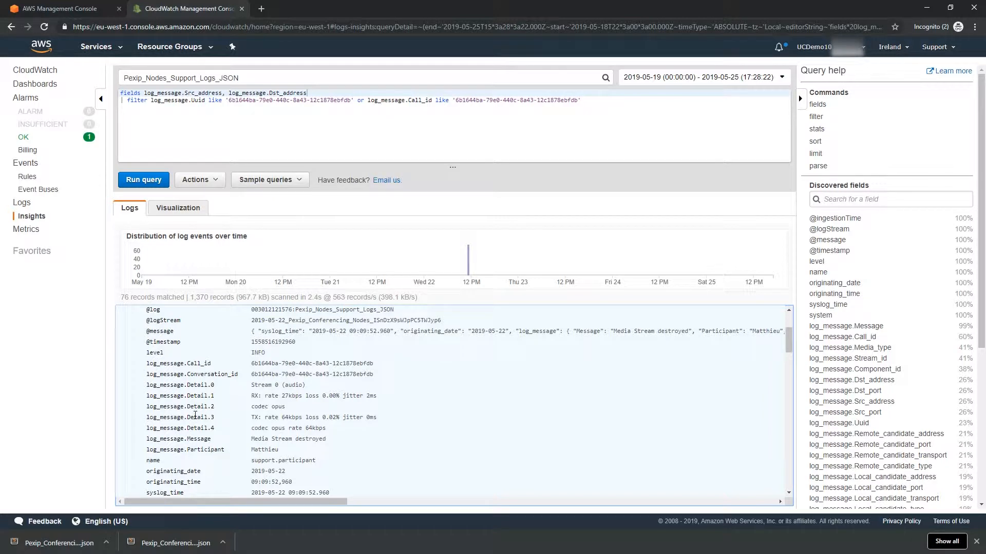
scroll(169, 371, "up", 2)
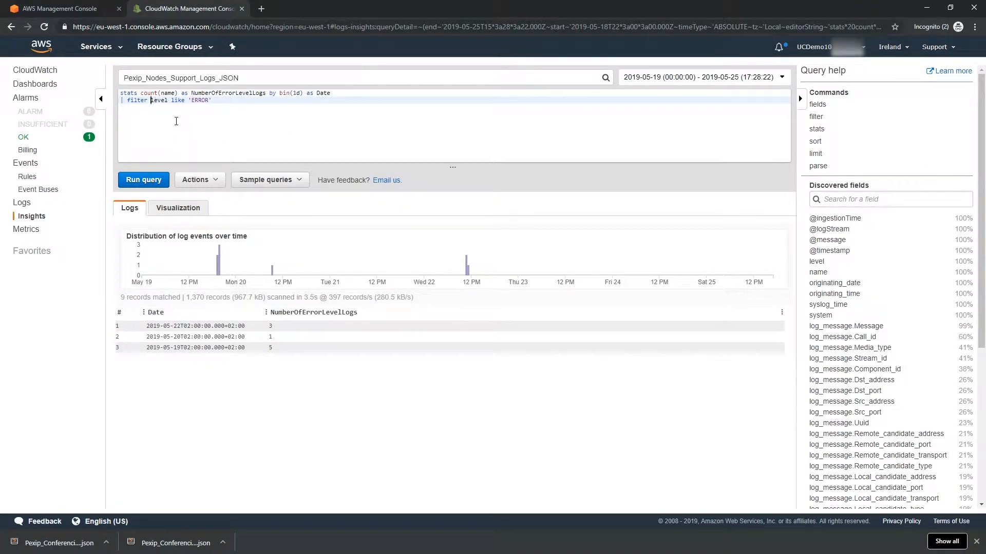
Step: Review the stats query's count(name) expression, NumberOfErrorLevelLogs alias, daily binning and filter on level like 'ERROR'
left_click_drag(141, 94, 178, 94)
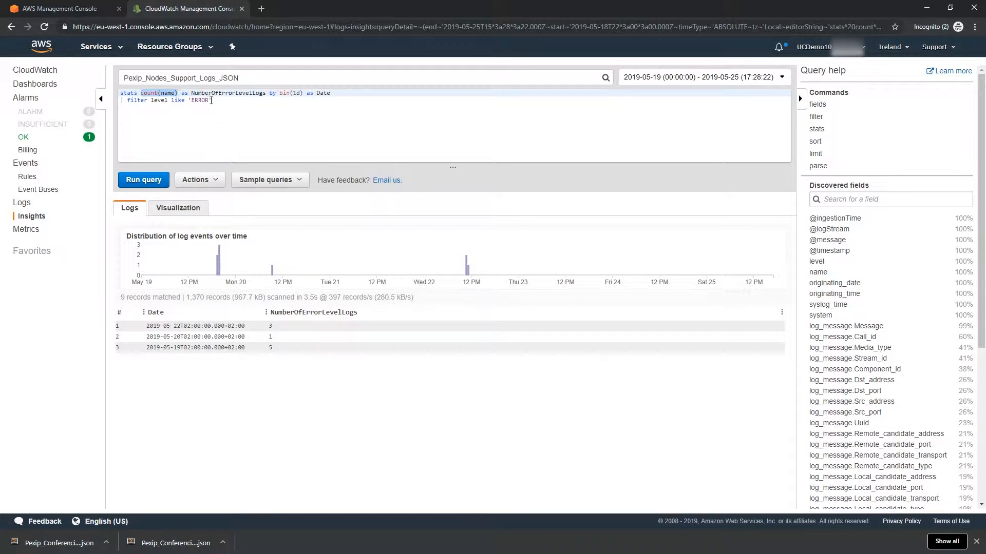
left_click_drag(191, 94, 305, 94)
left_click_drag(153, 100, 213, 102)
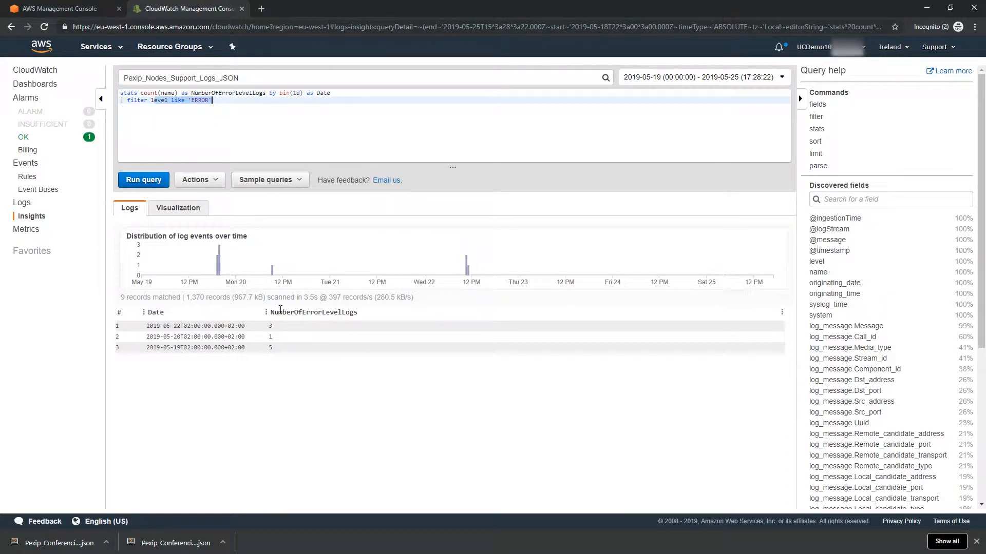
Step: Compare the daily NumberOfErrorLevelLogs counts for 2019-05-19, 2019-05-20 and 2019-05-22 in the query results
left_click_drag(174, 348, 183, 350)
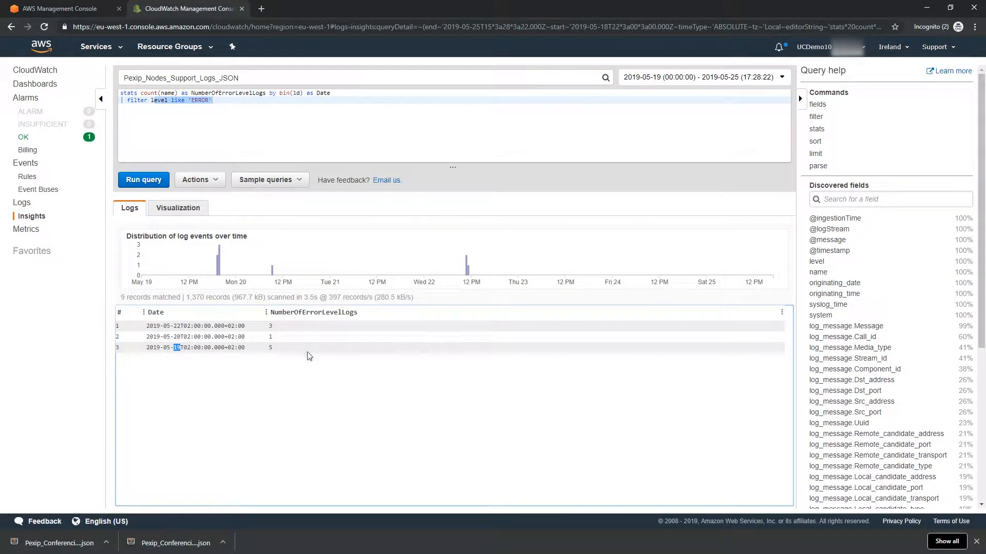
double_click(270, 348)
left_click(272, 337)
double_click(176, 326)
double_click(271, 326)
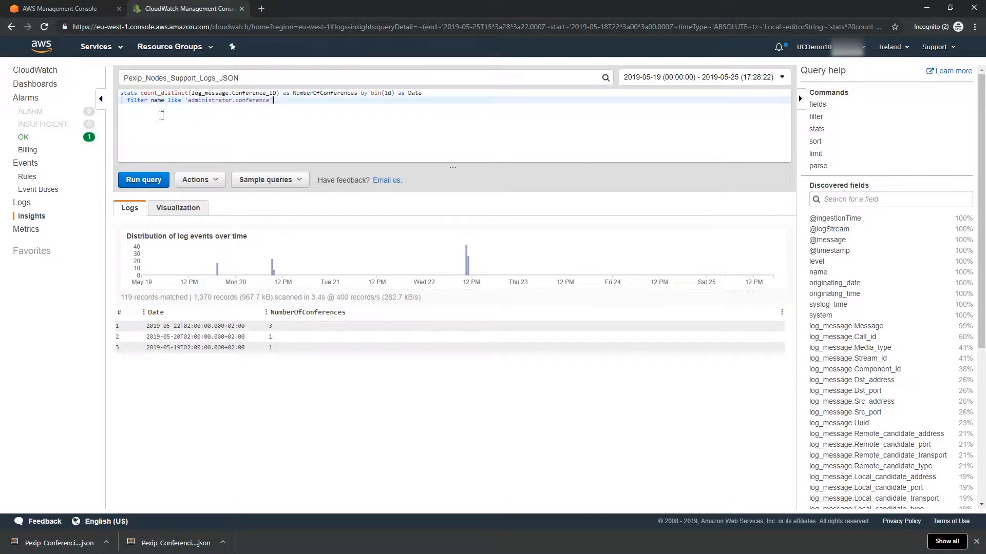
Step: Review the query's count_distinct(log_message.Conference_ID) expression, its NumberOfConferences alias and the daily binning
left_click(142, 94)
left_click_drag(141, 94, 280, 93)
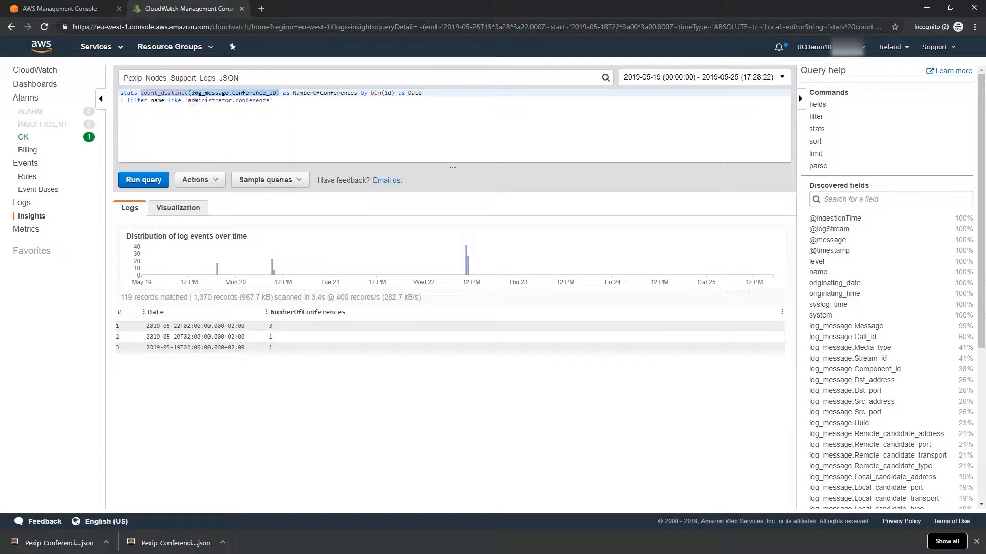
left_click(208, 94)
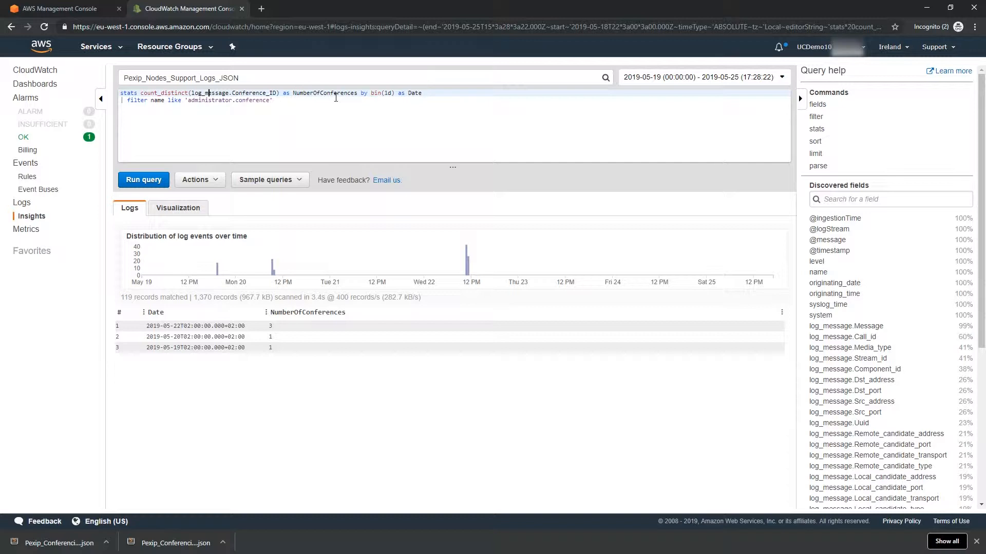
left_click_drag(396, 93, 337, 93)
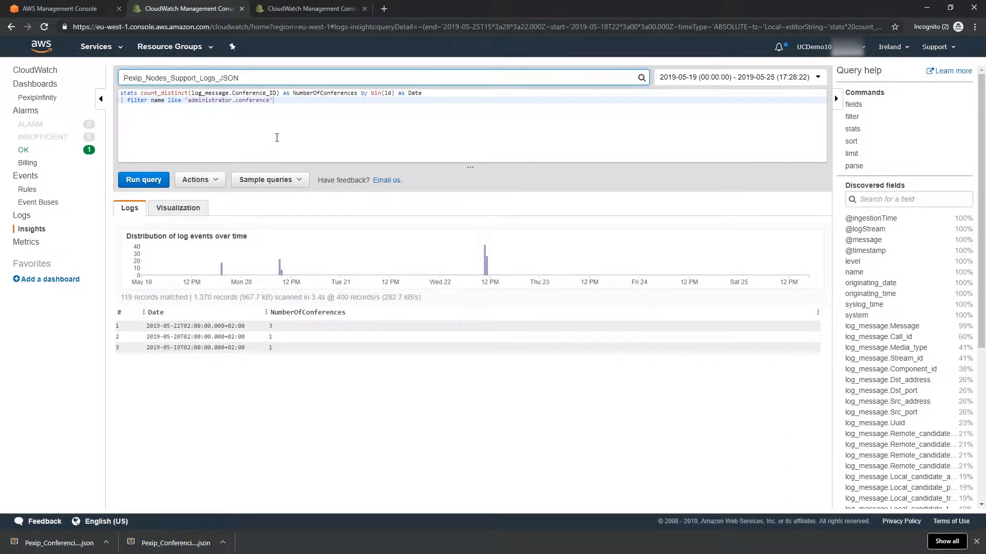
Step: Check the query's add-to-dashboard option, and open the PexipInfinity dashboard to review its error log, conference and administrator alarm widgets
left_click(212, 180)
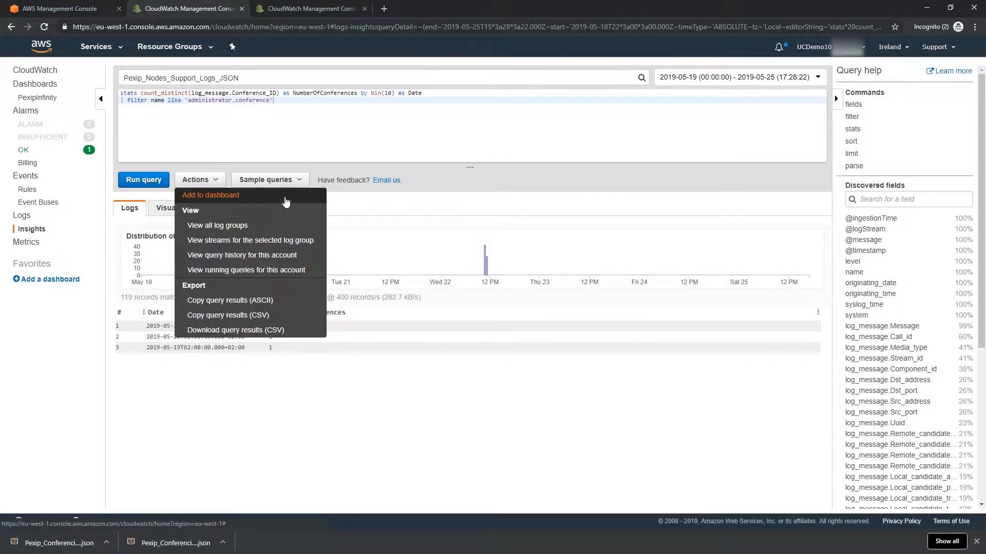
left_click(50, 104)
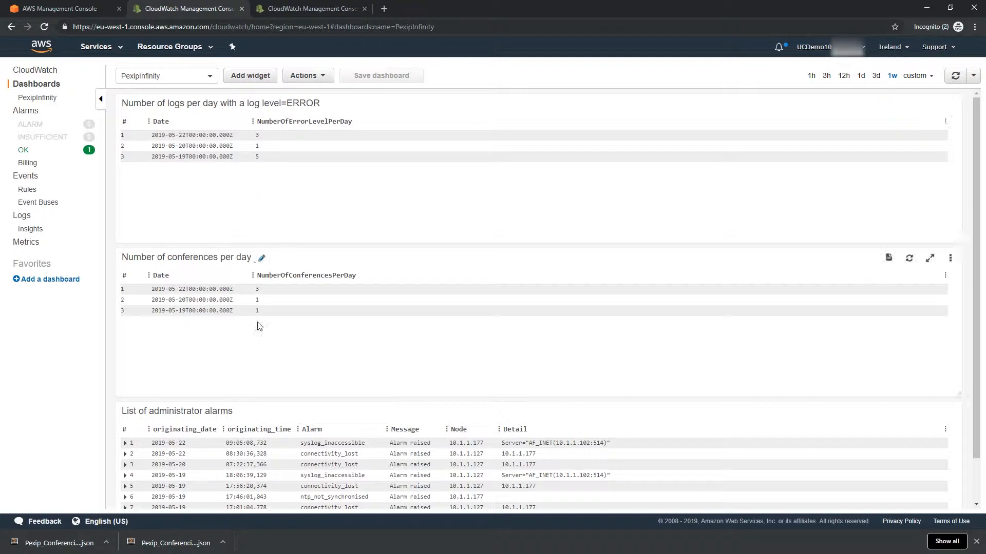
scroll(256, 342, "down", 2)
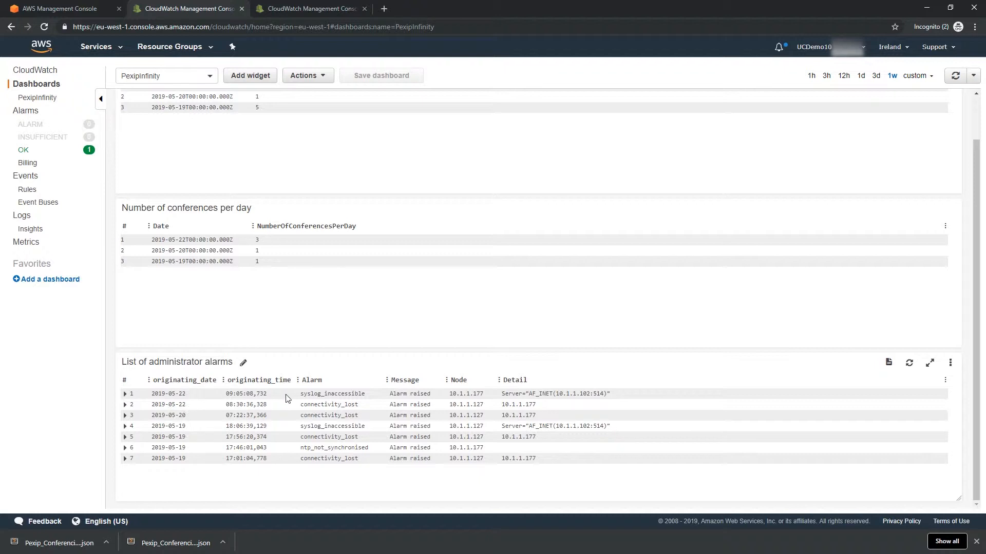
Step: Expand the second record, connectivity_lost, in the List of administrator alarms and read its log_message.Detail.0 and log_message.Node addresses
left_click_drag(305, 405, 353, 406)
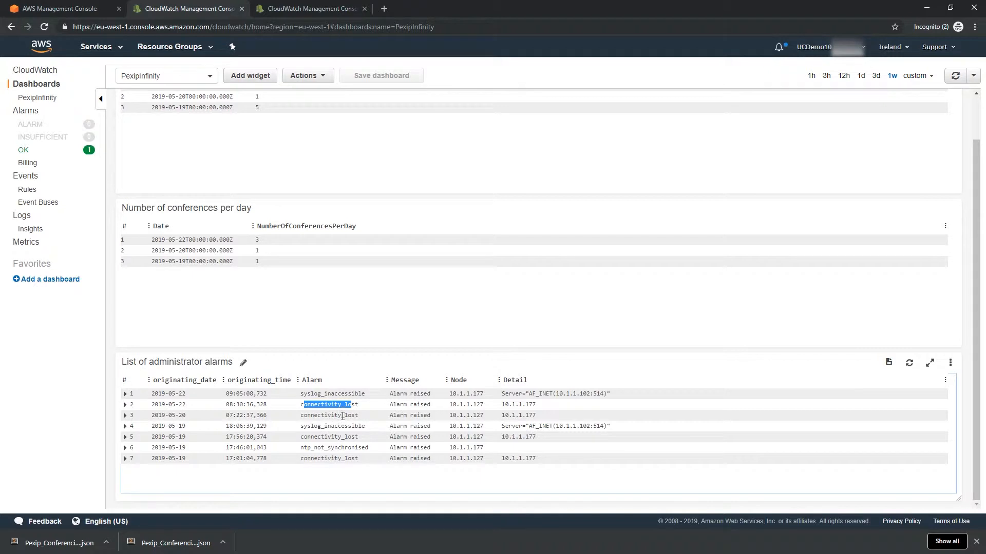
left_click(125, 405)
scroll(236, 411, "up", 2)
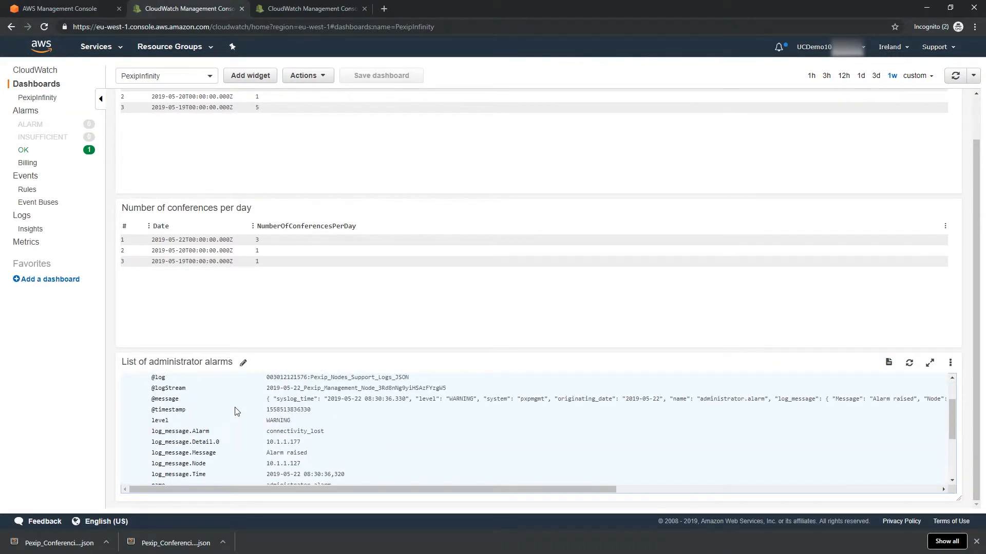
scroll(236, 411, "down", 1)
left_click_drag(300, 411, 268, 411)
scroll(307, 431, "up", 1)
left_click(301, 442)
left_click_drag(300, 442, 267, 442)
scroll(281, 440, "up", 2)
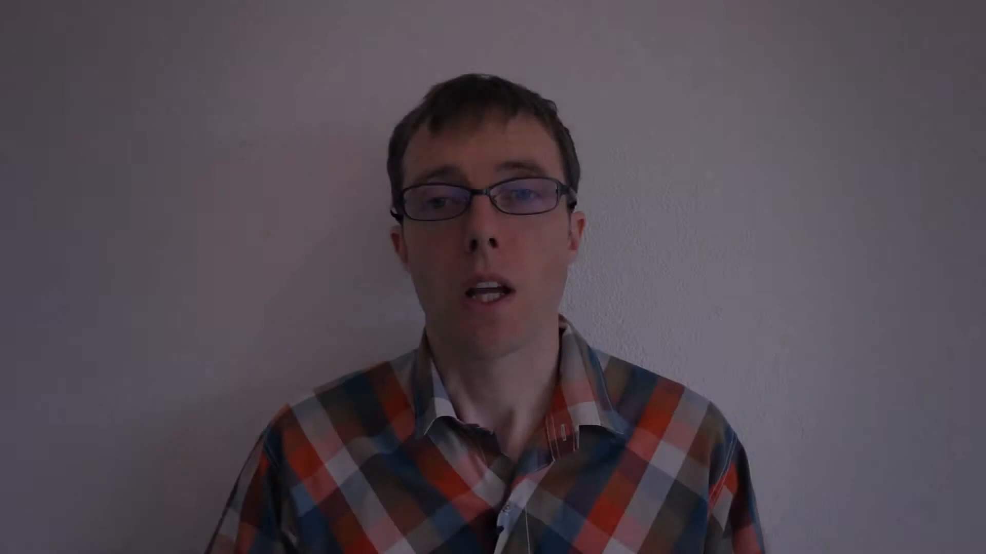